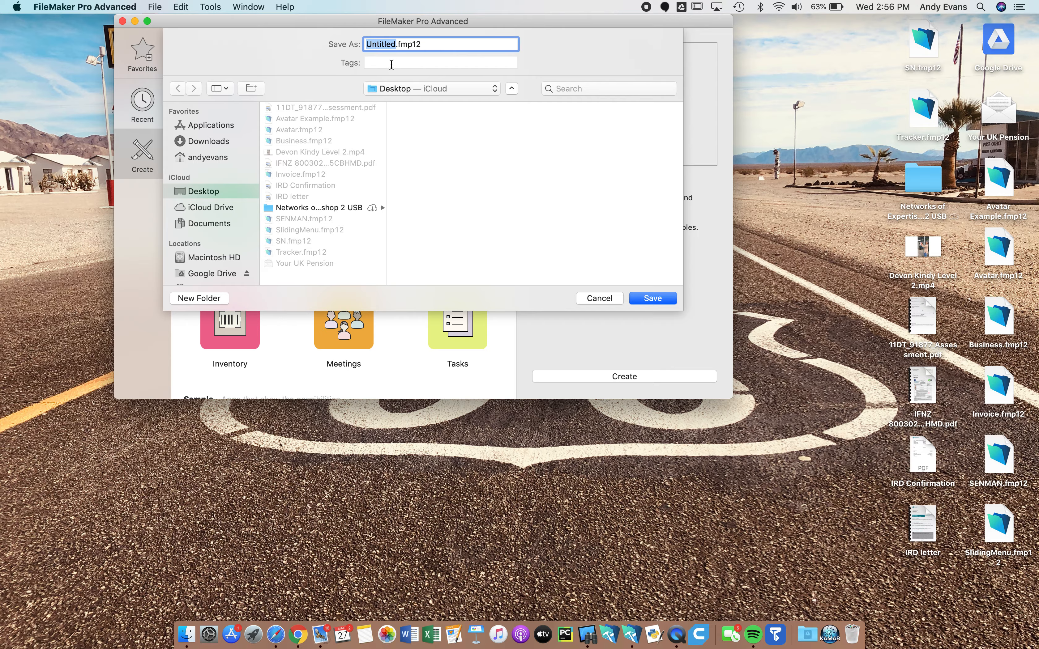
Save the new database file as accounts.fmp12
type("accounts")
left_click(653, 298)
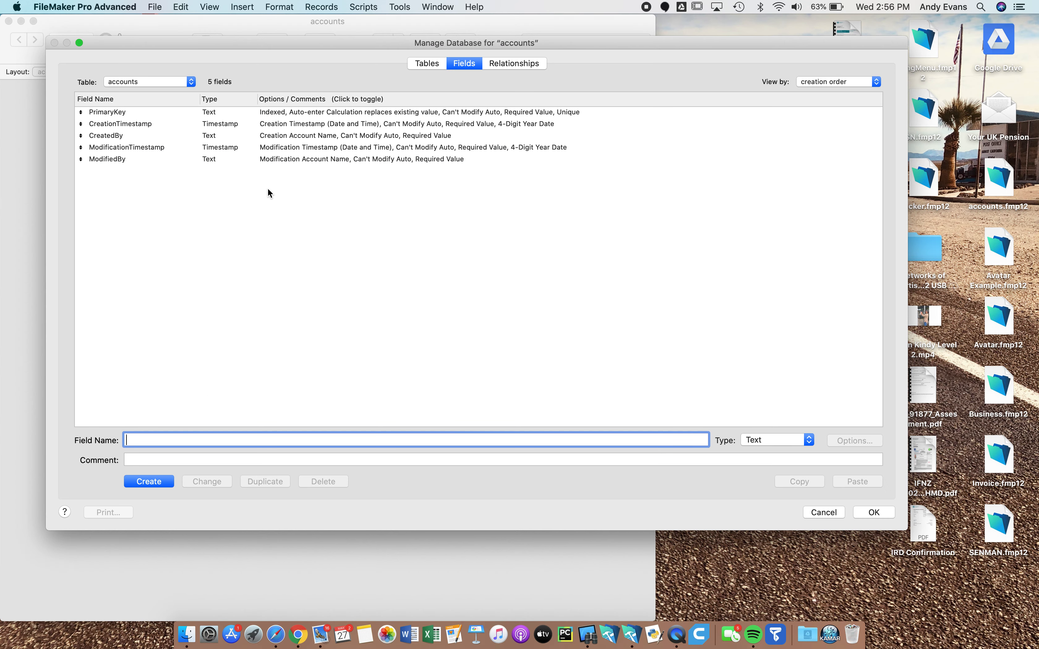
Delete the five default fields from the accounts table
left_click_drag(231, 158, 206, 116)
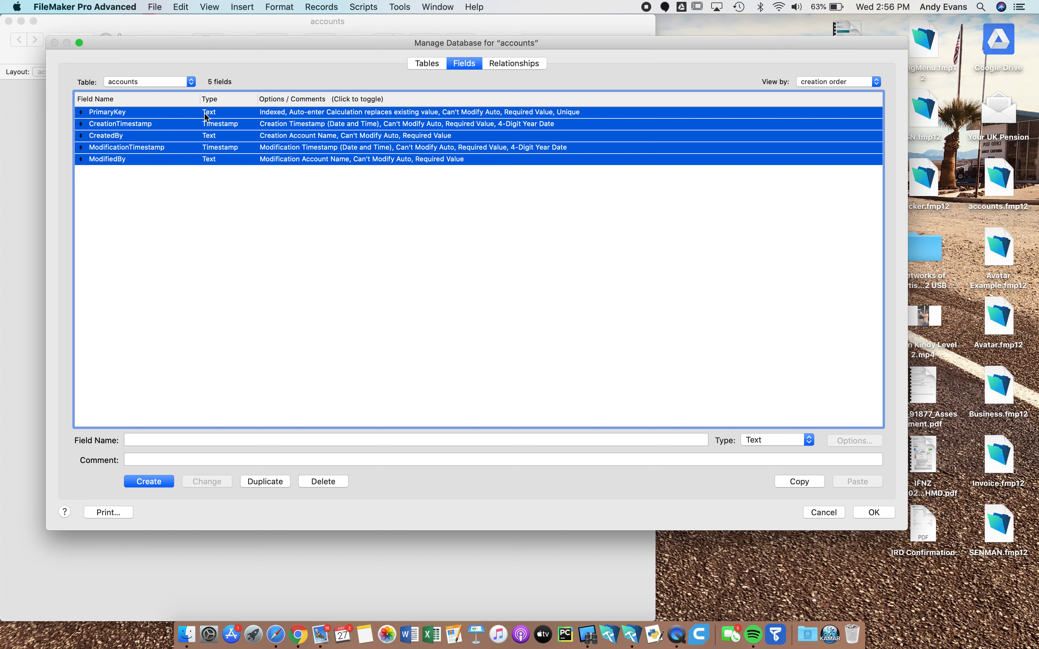
key("BackSpace")
left_click(246, 154)
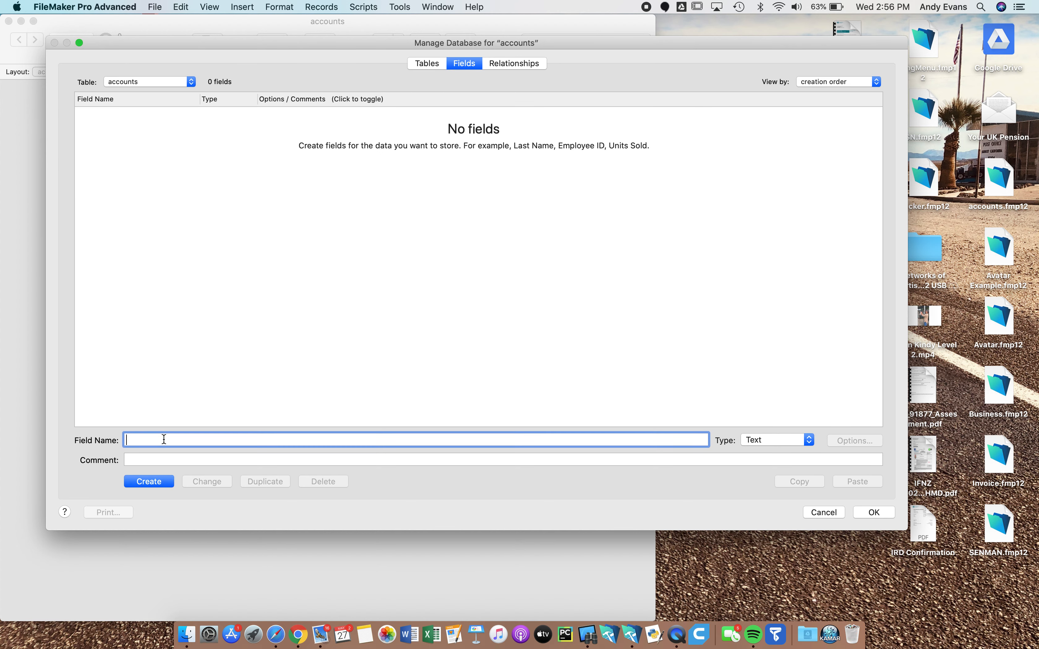
Create a PK_ID Number field that auto-enters a serial number
type("PK_ID")
left_click(783, 441)
left_click(780, 451)
left_click(156, 483)
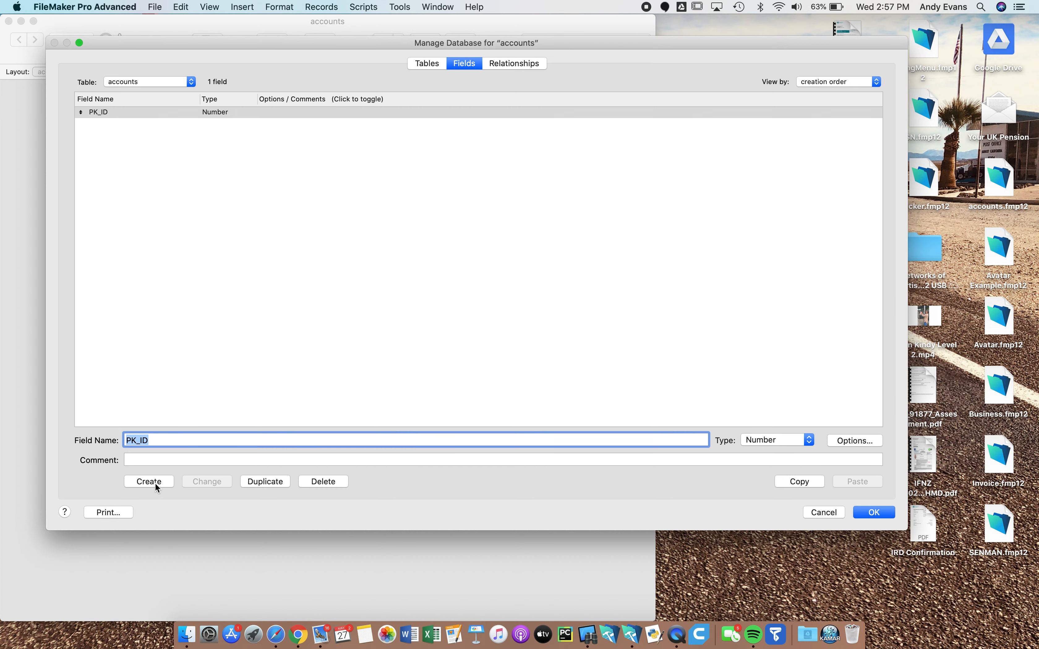
left_click(843, 441)
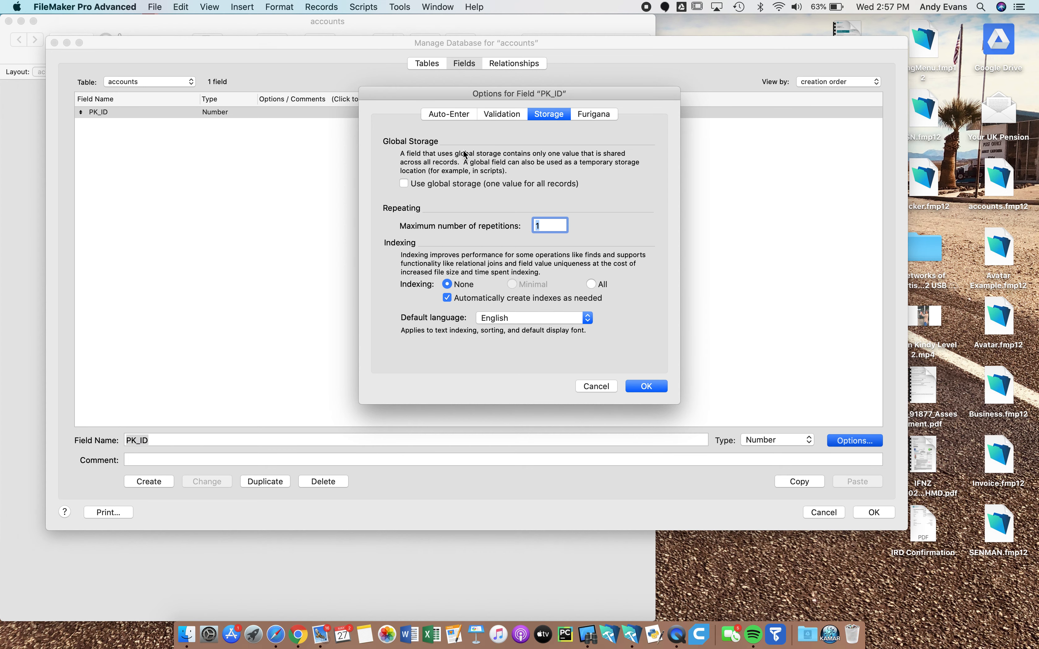
left_click(459, 115)
left_click(407, 195)
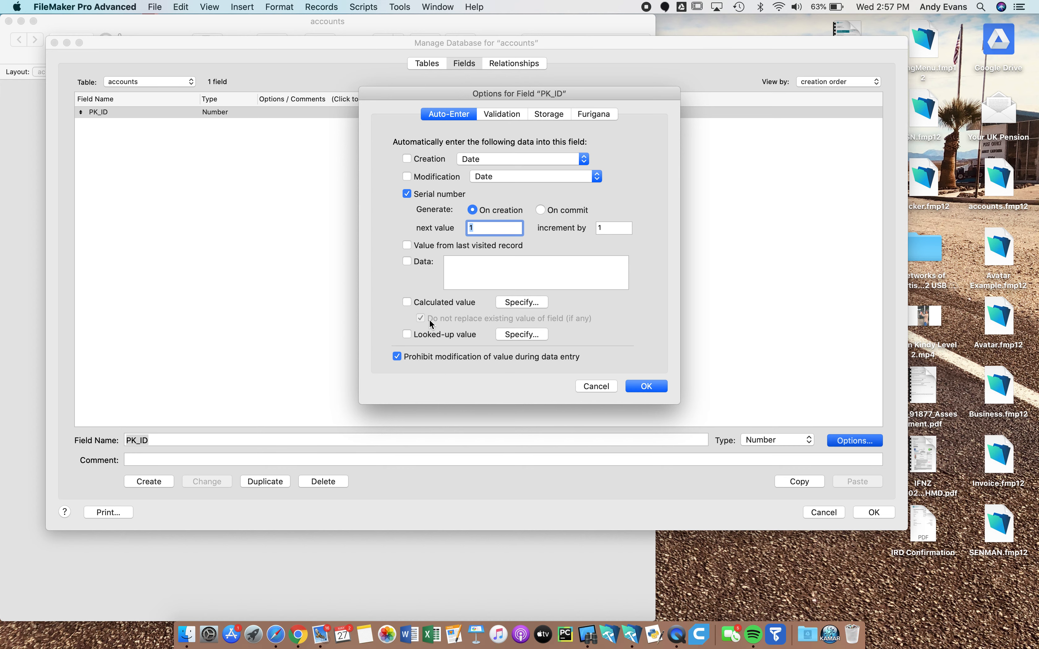
left_click(650, 390)
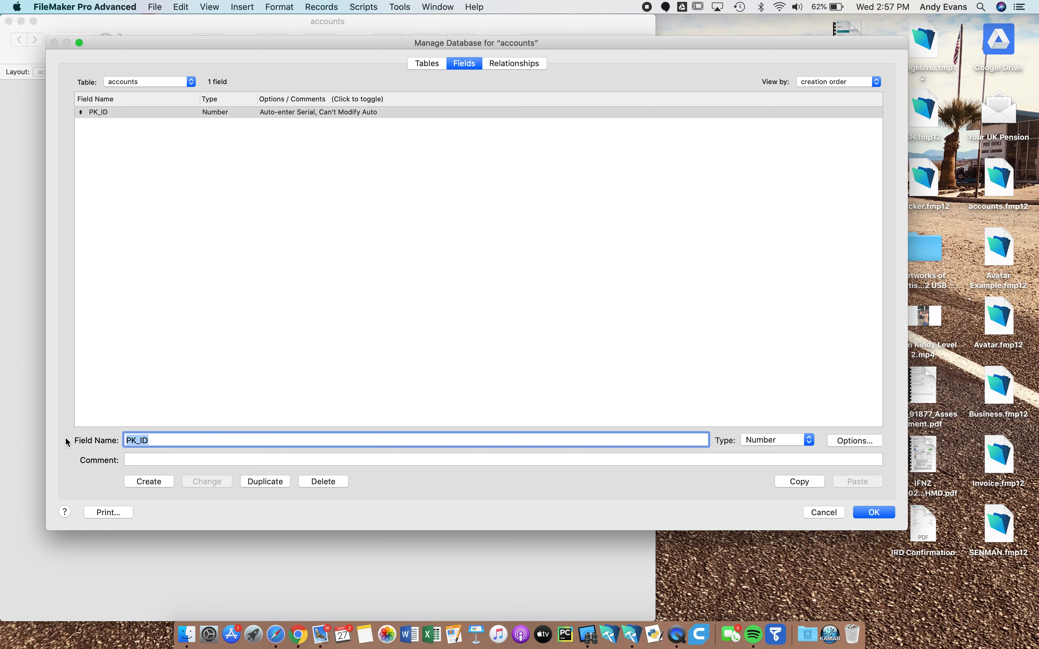
Create a UserFirstName Text field
type("User")
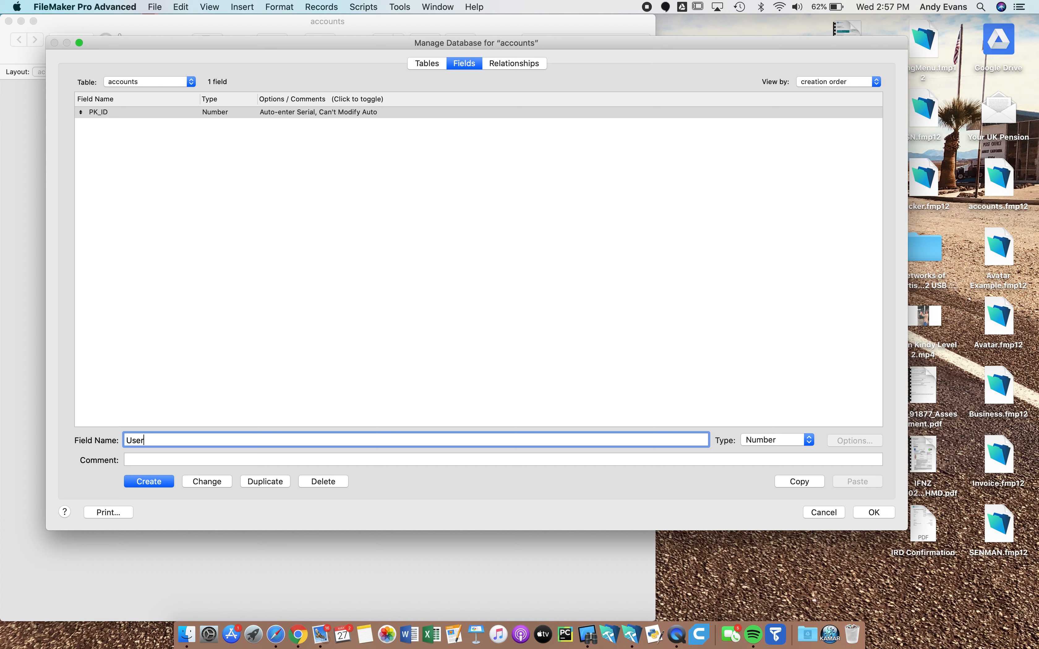
type("FirstName")
left_click(776, 443)
left_click(781, 432)
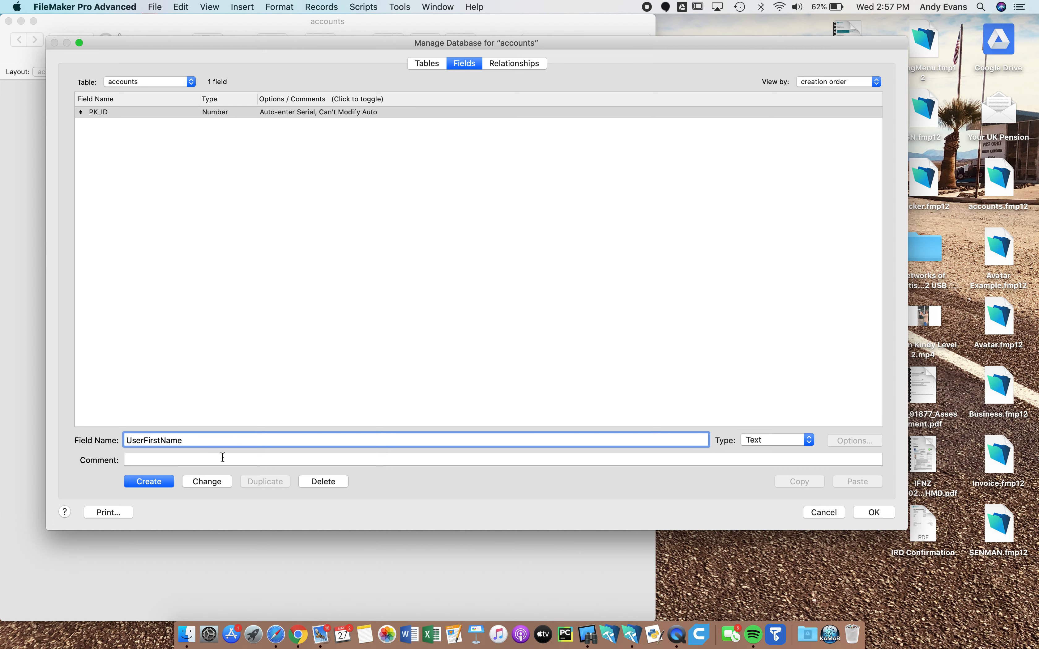
left_click(167, 484)
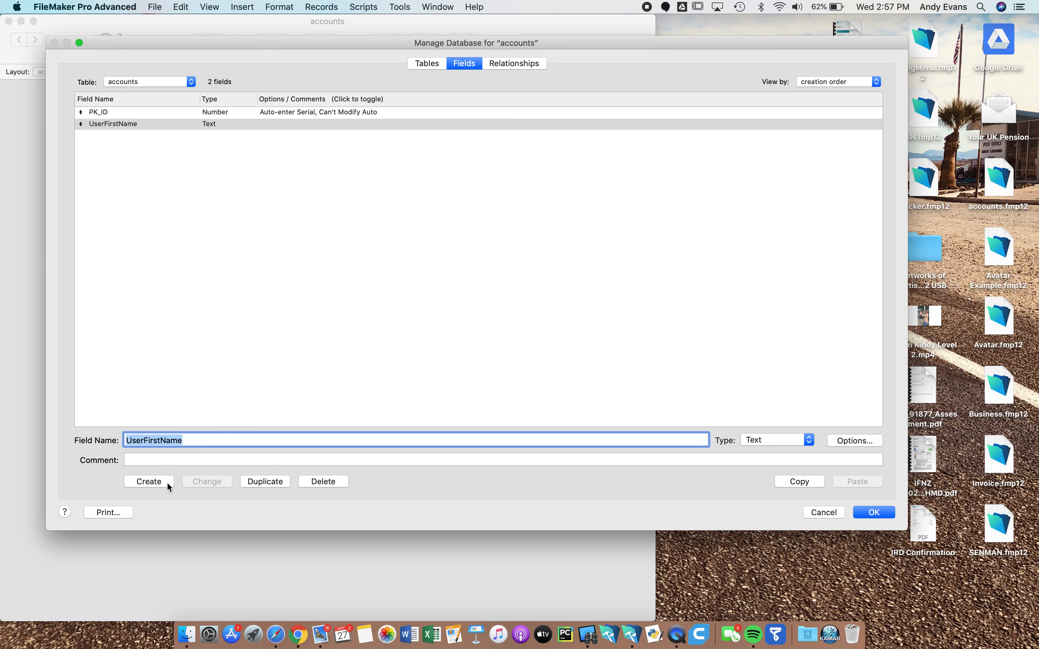
Create a UserLastName Text field
left_click(163, 441)
key("BackSpace")
key("BackSpace")
key("BackSpace")
key("BackSpace")
key("BackSpace")
type("Last")
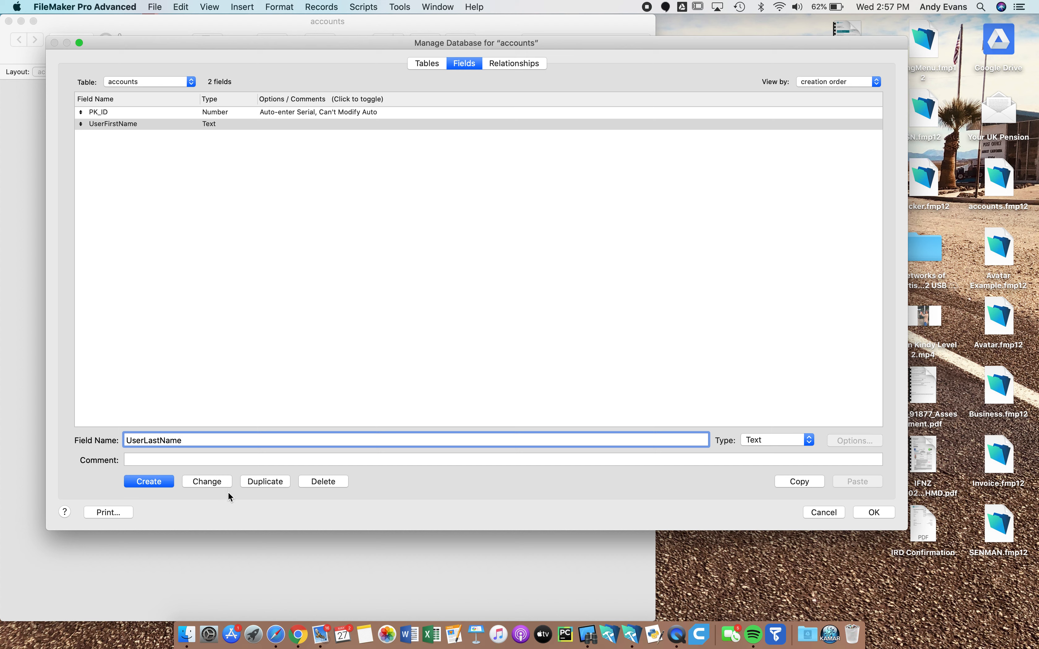
left_click(157, 482)
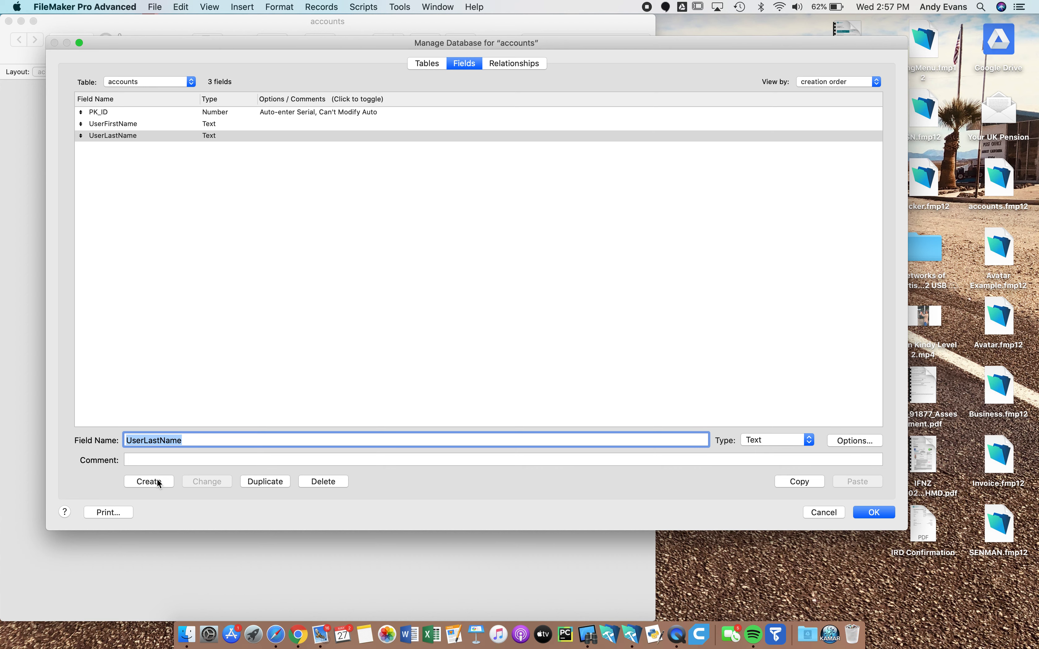
Name a new field UserAccount and set its type to Calculation
left_click(197, 442)
left_click(102, 440)
type("UserAccount")
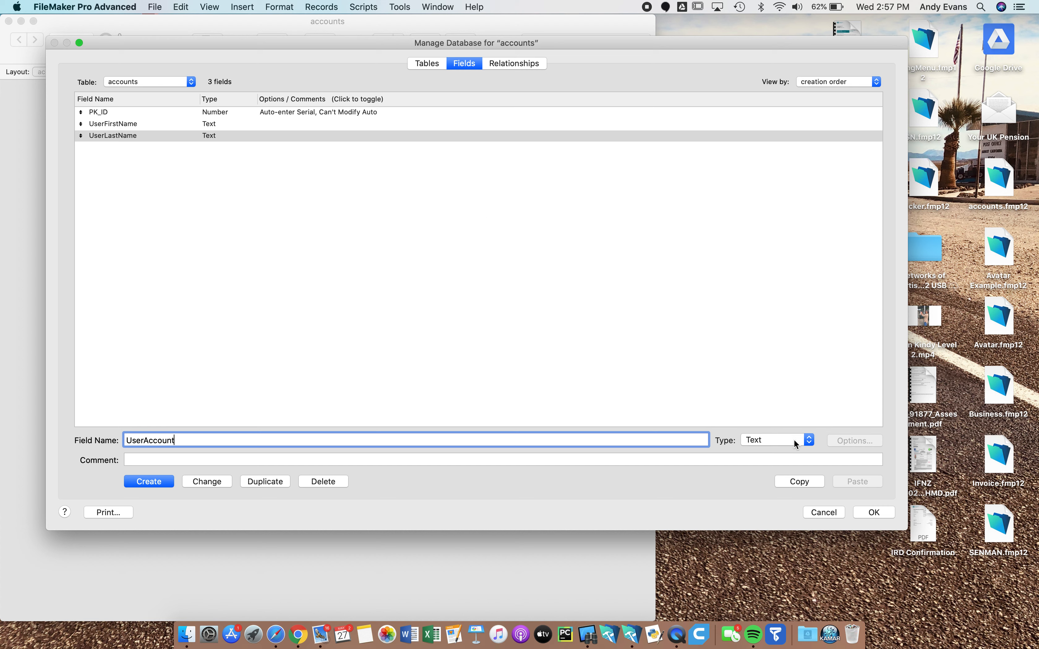
left_click(808, 442)
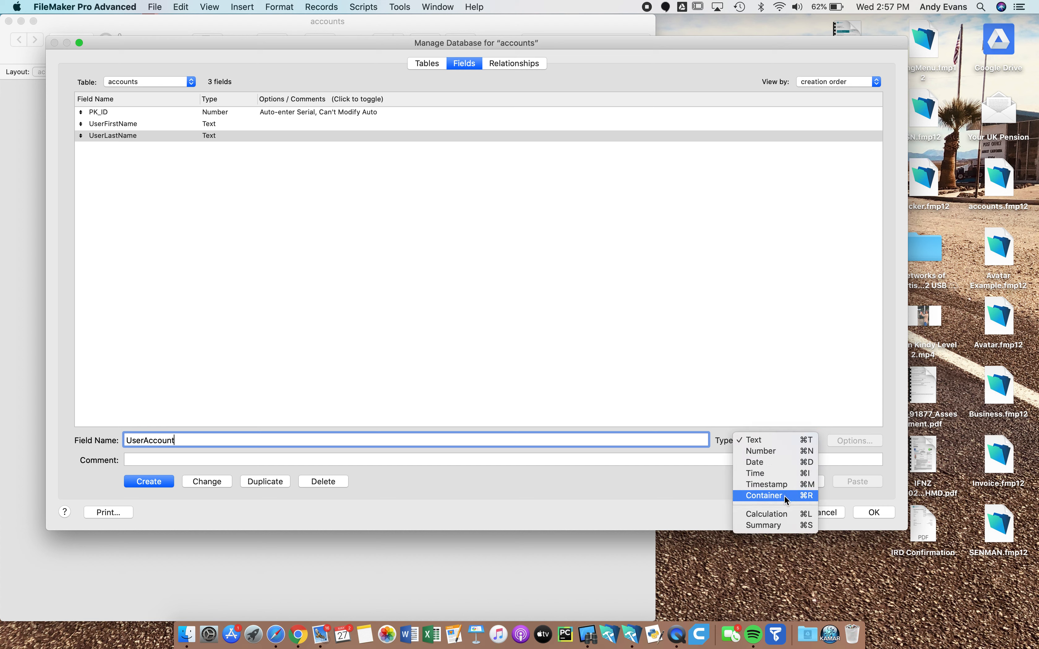
left_click(781, 514)
Define UserAccount as UserFirstName & UserLastName with a Text result, then close Manage Database
left_click(159, 480)
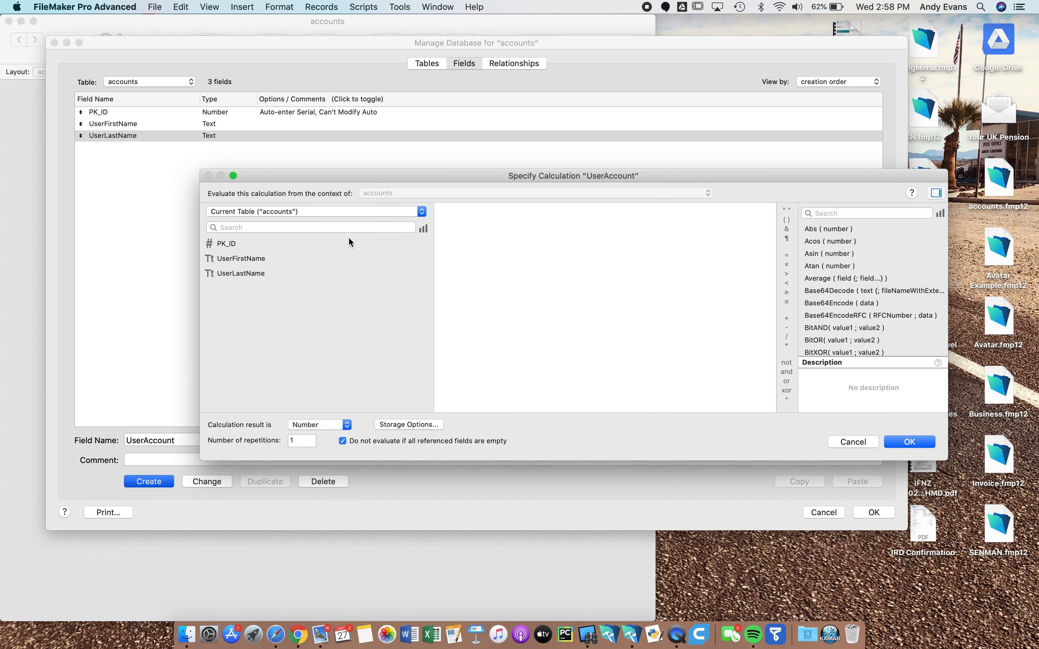
left_click_drag(471, 176, 350, 60)
double_click(131, 143)
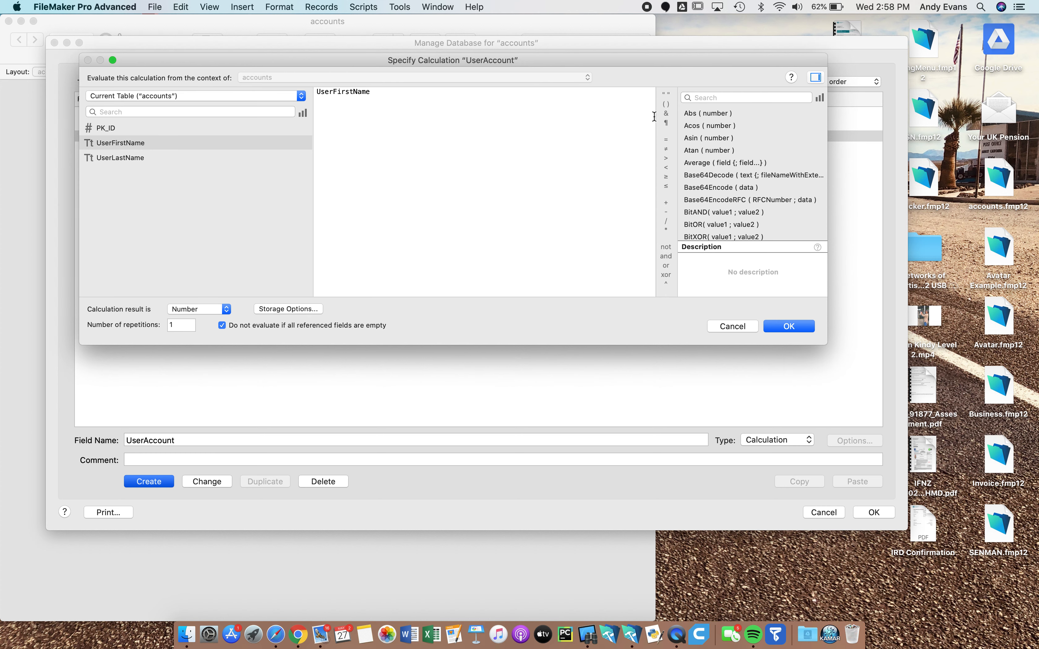
left_click(666, 113)
double_click(133, 157)
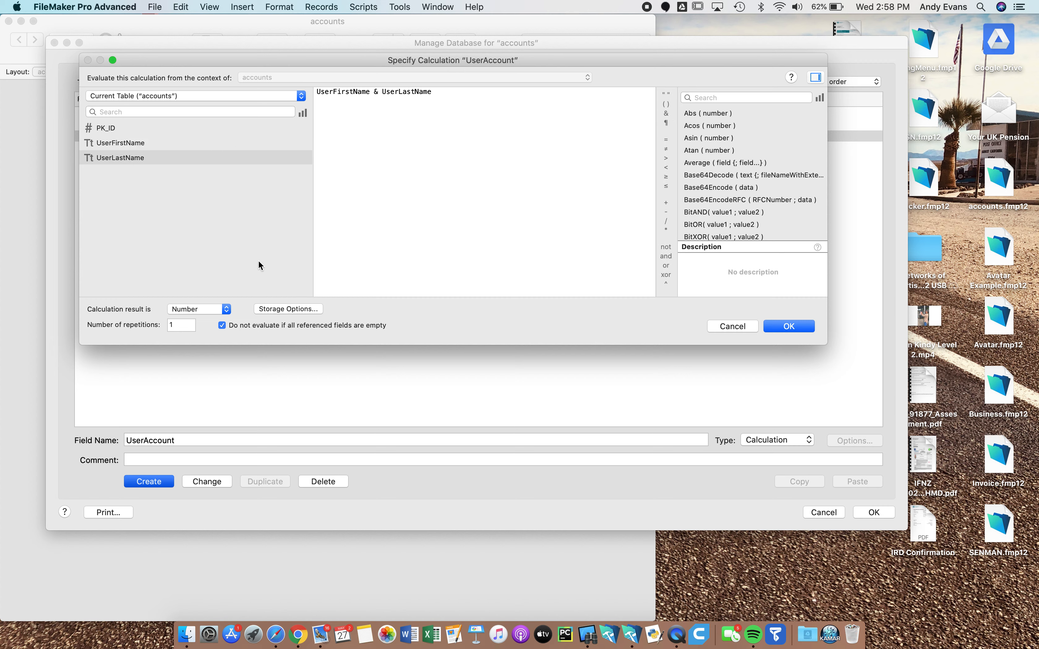
left_click(196, 310)
left_click(195, 301)
left_click(788, 327)
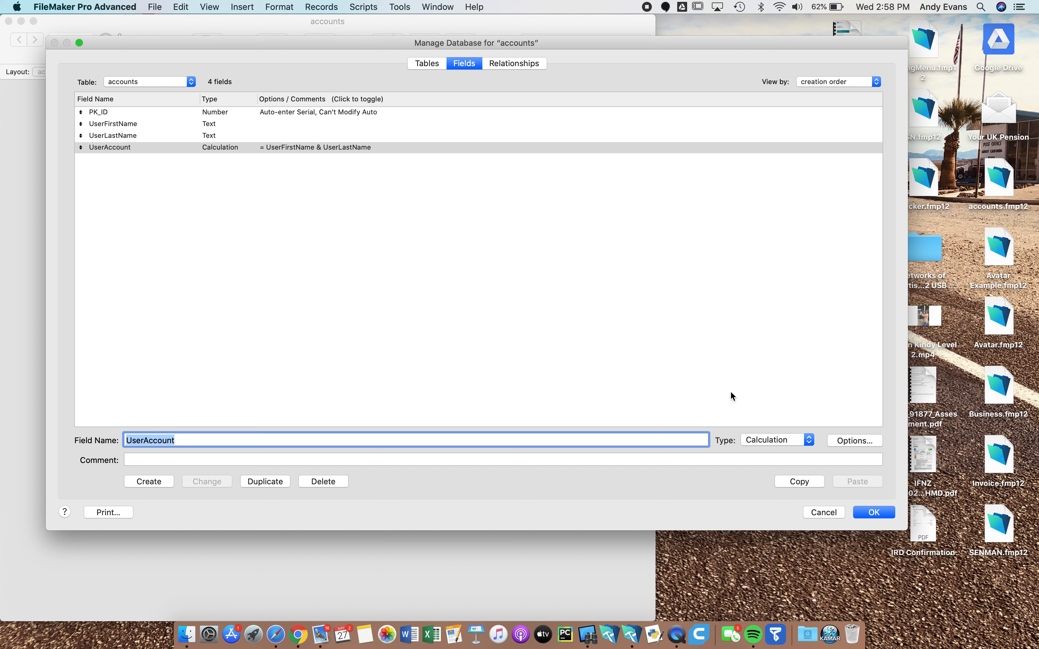
left_click(872, 509)
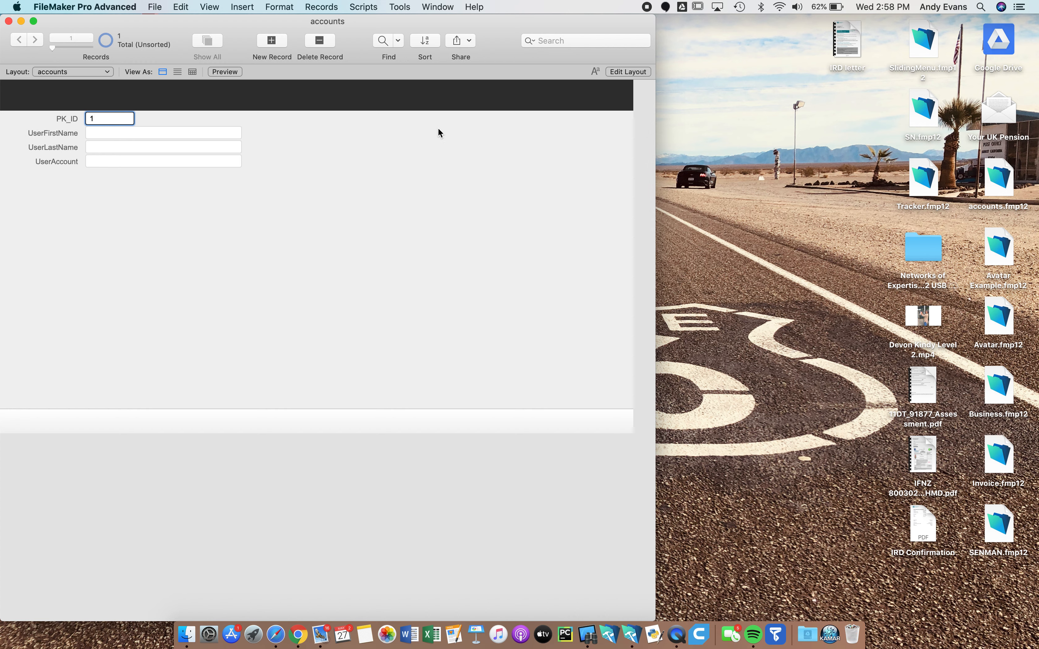
Make all layout fields and labels taller with 18-point, vertically centred text
left_click(628, 71)
left_click_drag(443, 198, 216, 124)
left_click_drag(300, 168, 308, 227)
left_click(919, 454)
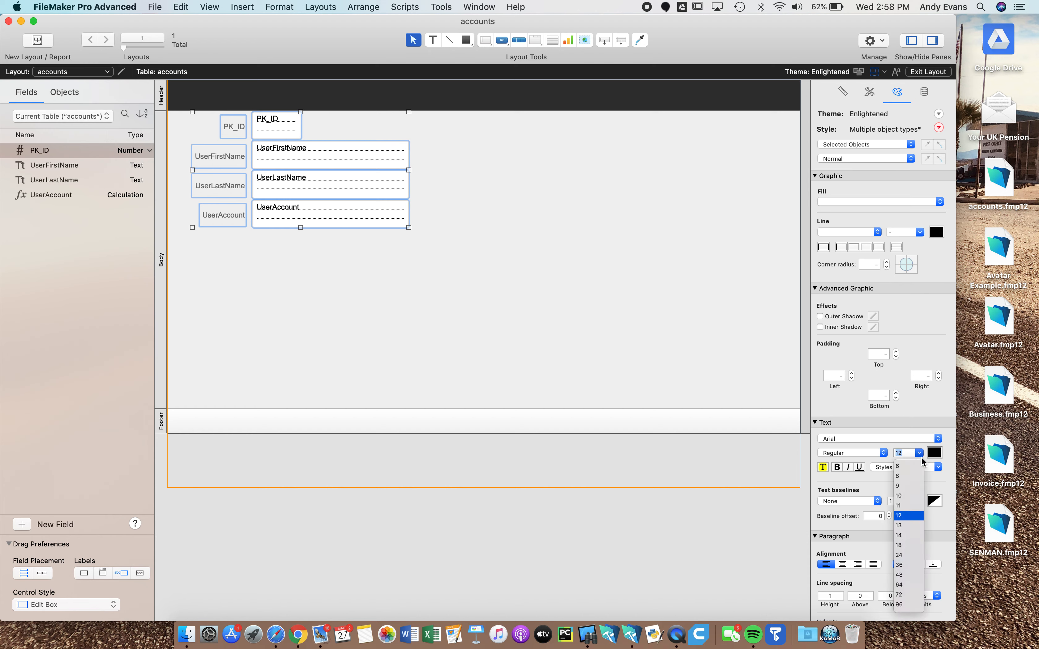
left_click(903, 545)
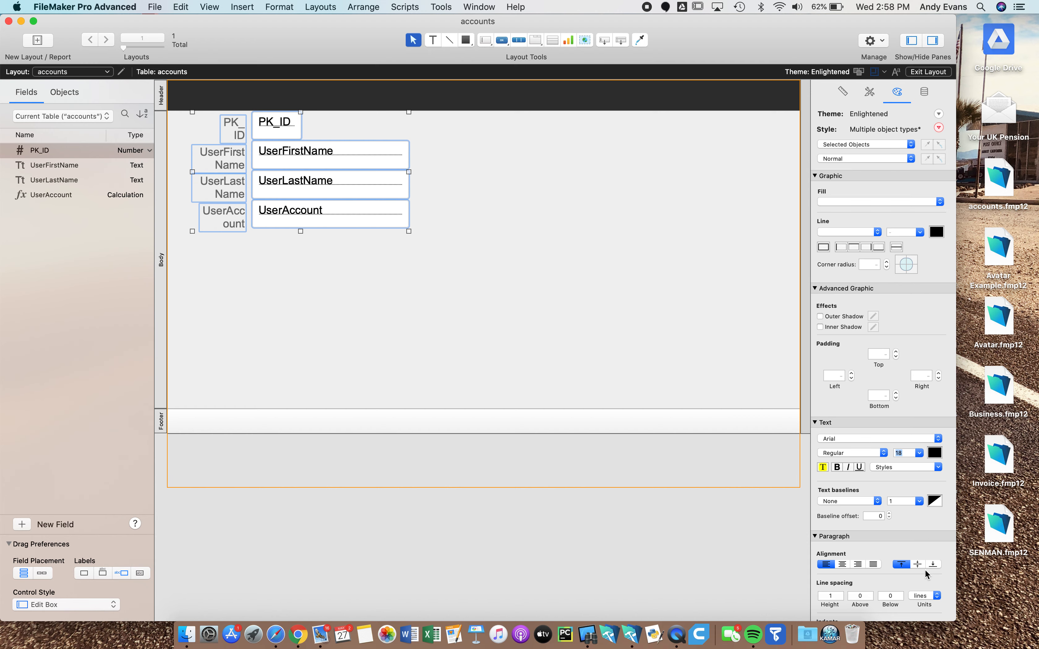
left_click(917, 565)
left_click(458, 243)
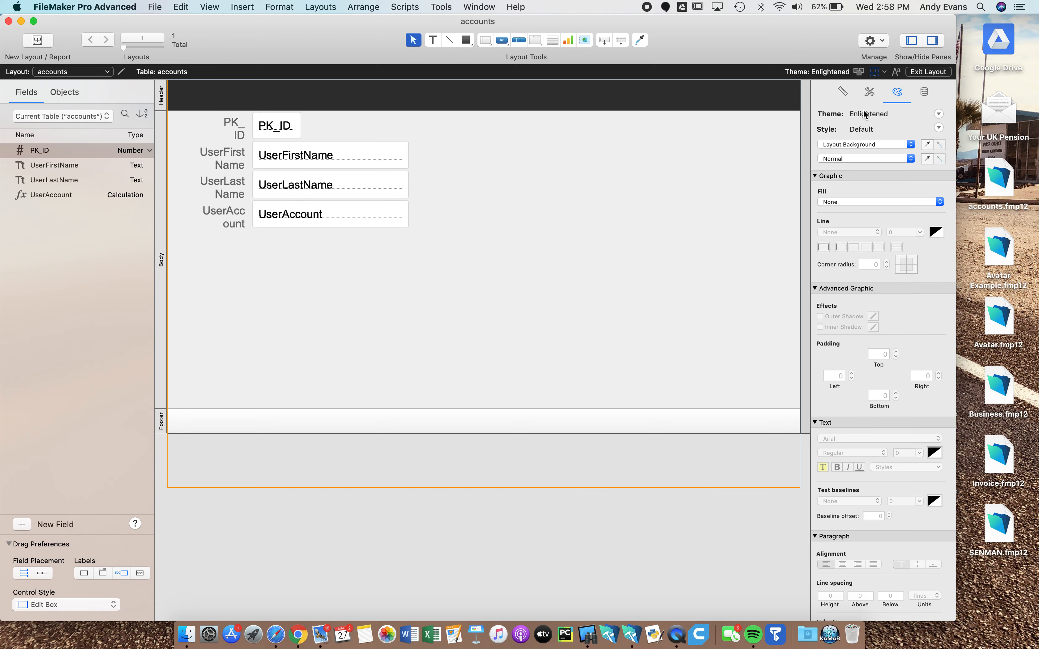
left_click(928, 72)
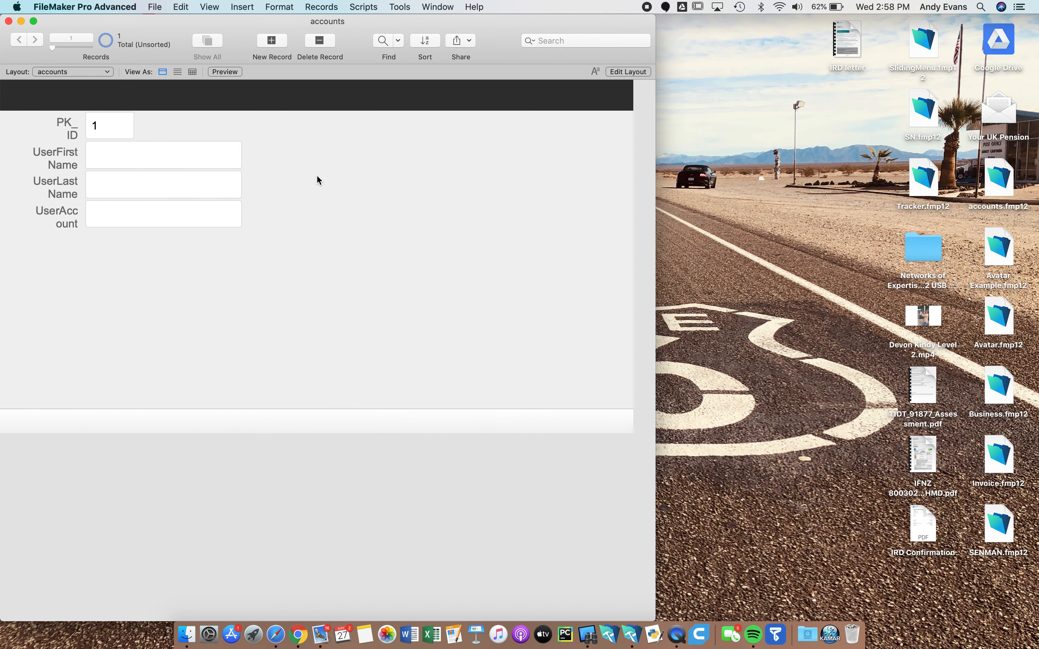
Enter a sample first and last name in record 1 and commit it
left_click_drag(265, 27, 382, 5)
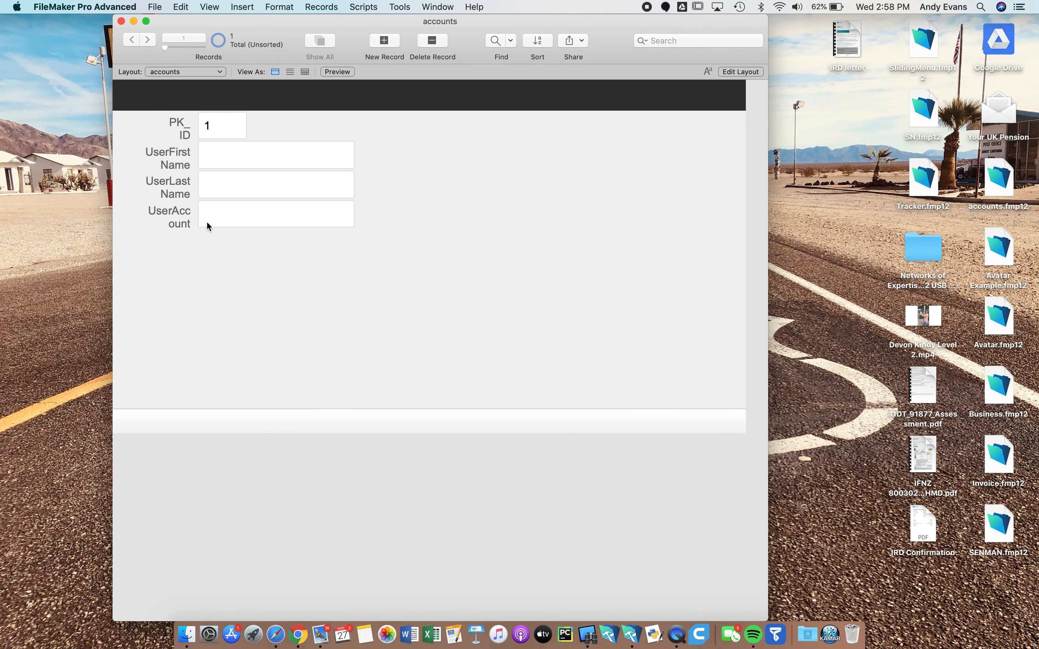
left_click(218, 159)
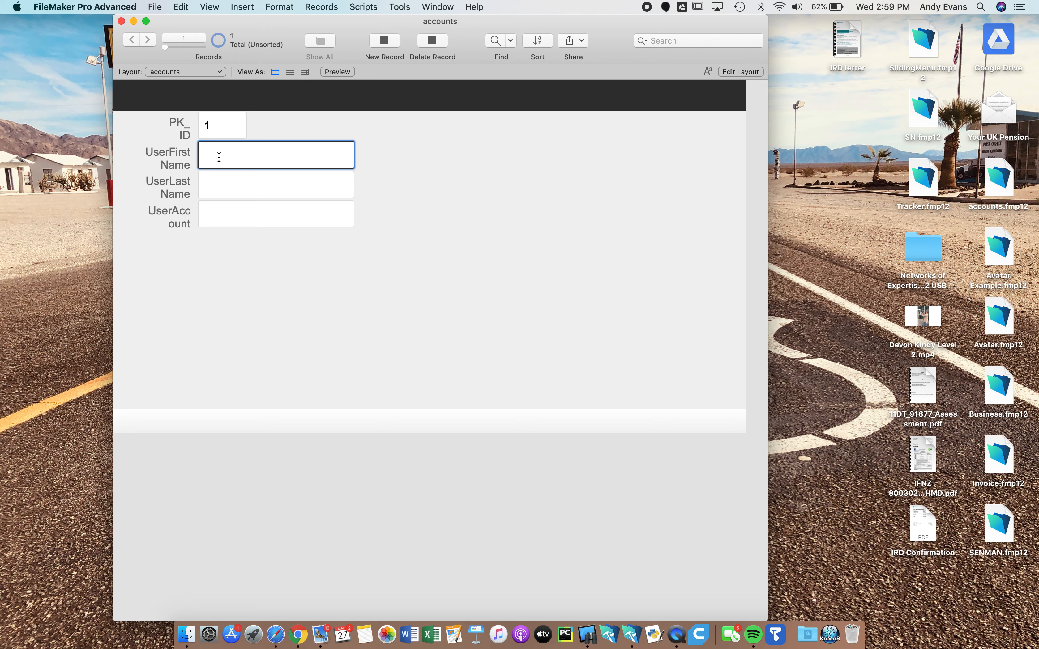
type("Joe")
left_click(219, 183)
type("Bloggs")
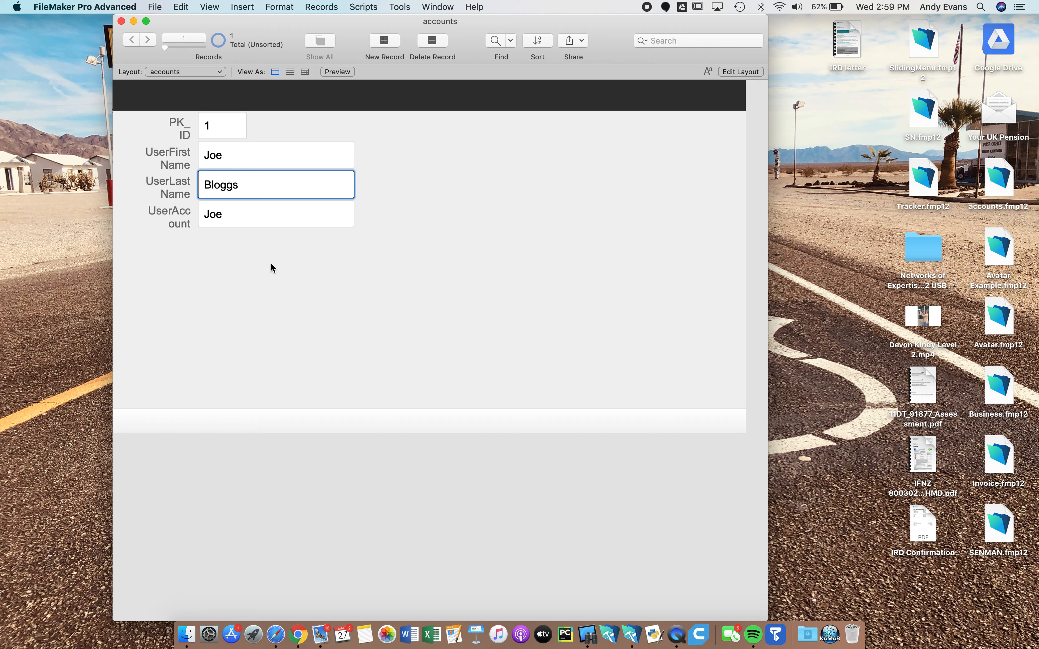
left_click(251, 134)
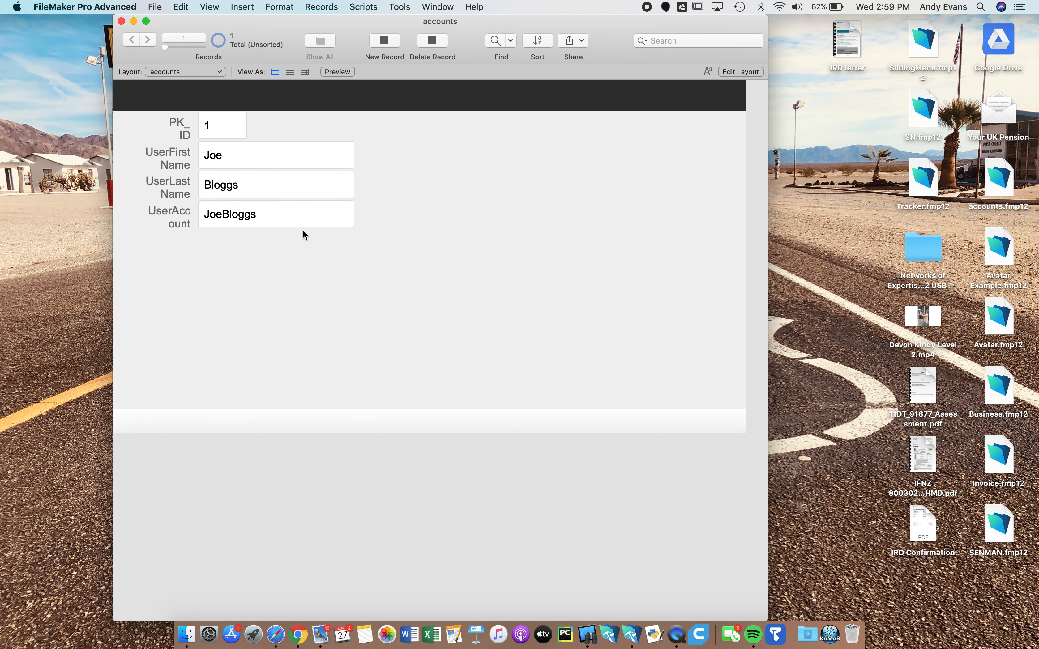
Widen the four field labels so each fits on one line
left_click(744, 72)
left_click(234, 261)
left_click_drag(234, 261, 212, 110)
left_click_drag(190, 174, 166, 172)
left_click(922, 72)
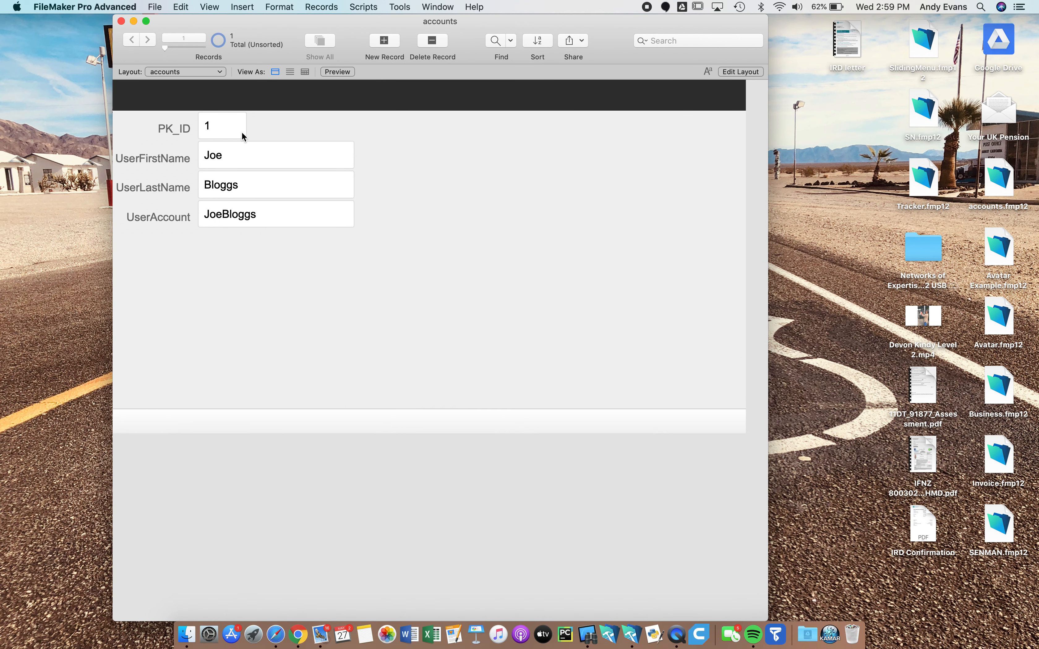
Add a second record with a user's first and last name
left_click(387, 38)
left_click(214, 157)
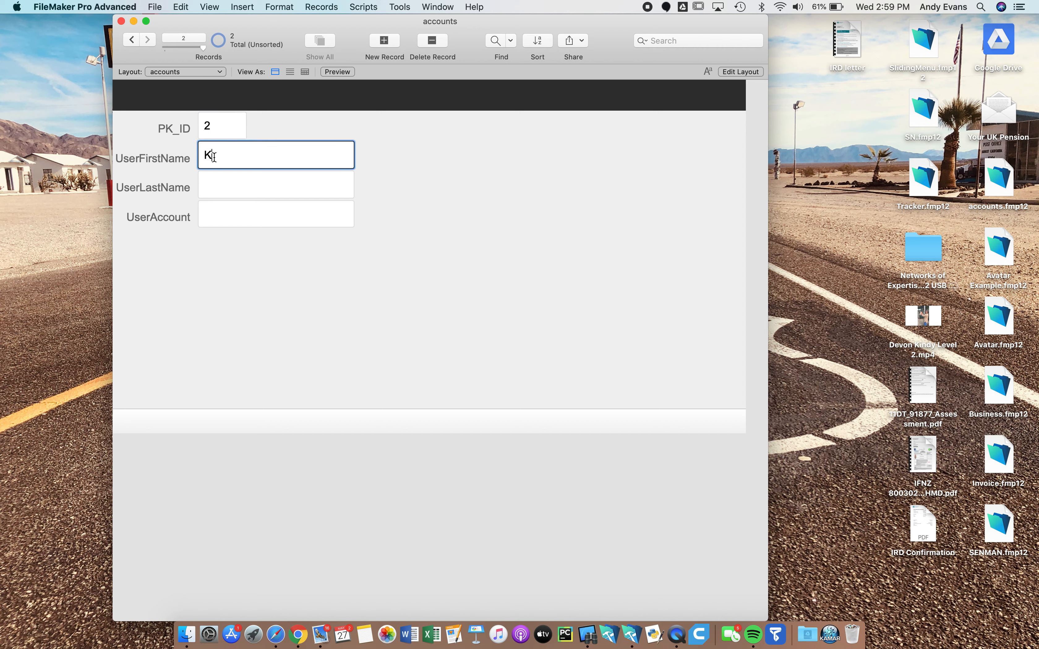
type("Jack")
left_click(228, 180)
type("Black")
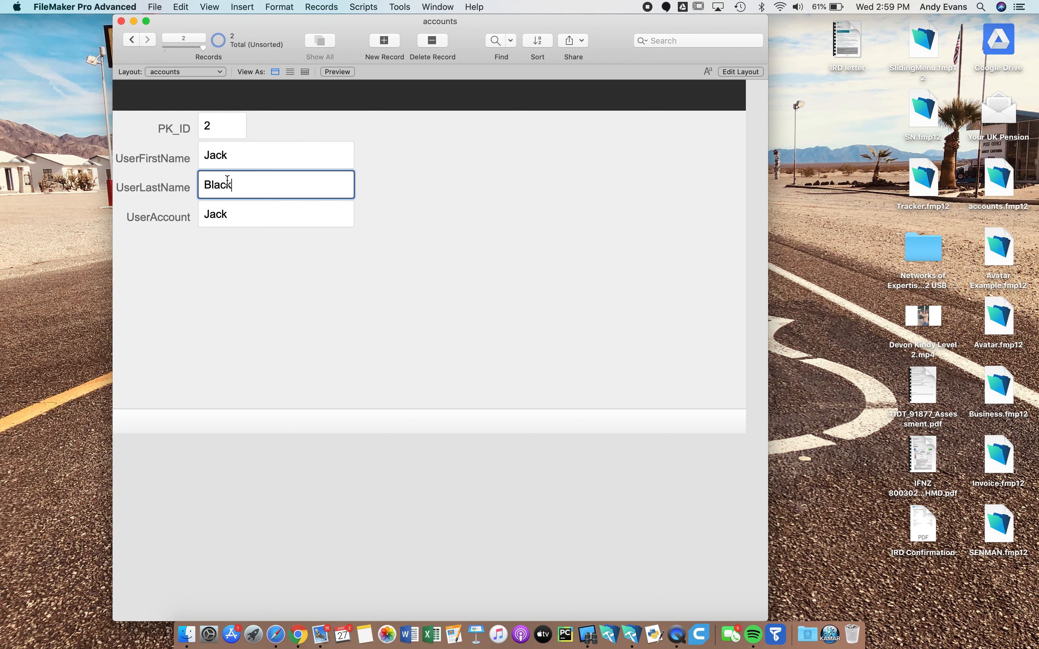
left_click(299, 270)
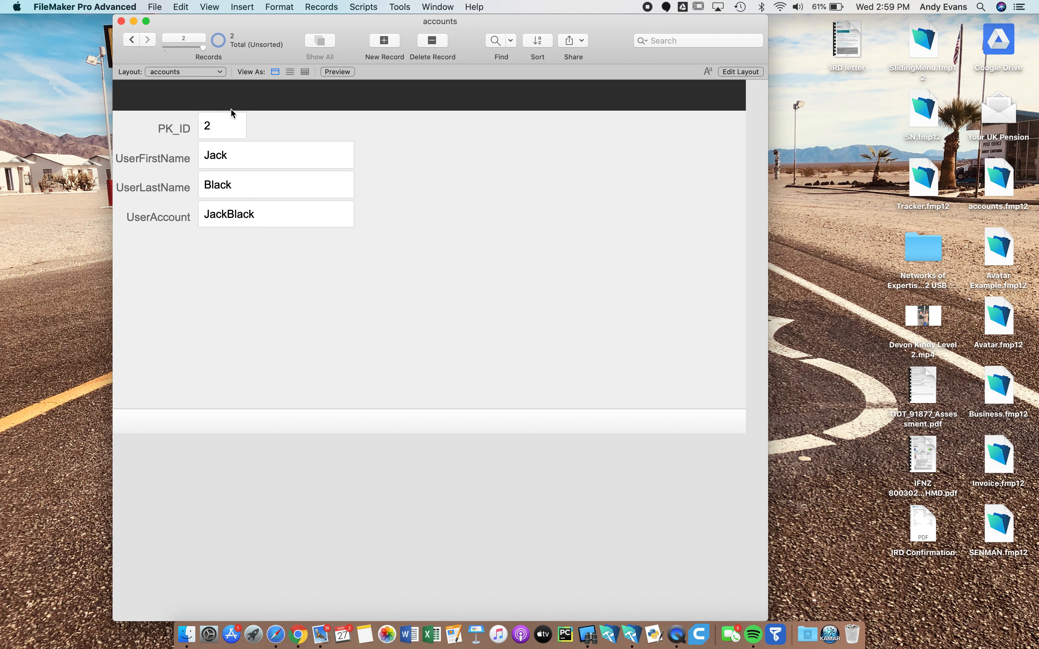
Add a third record with another user's first and last name
left_click(392, 41)
left_click(275, 158)
type("Jim")
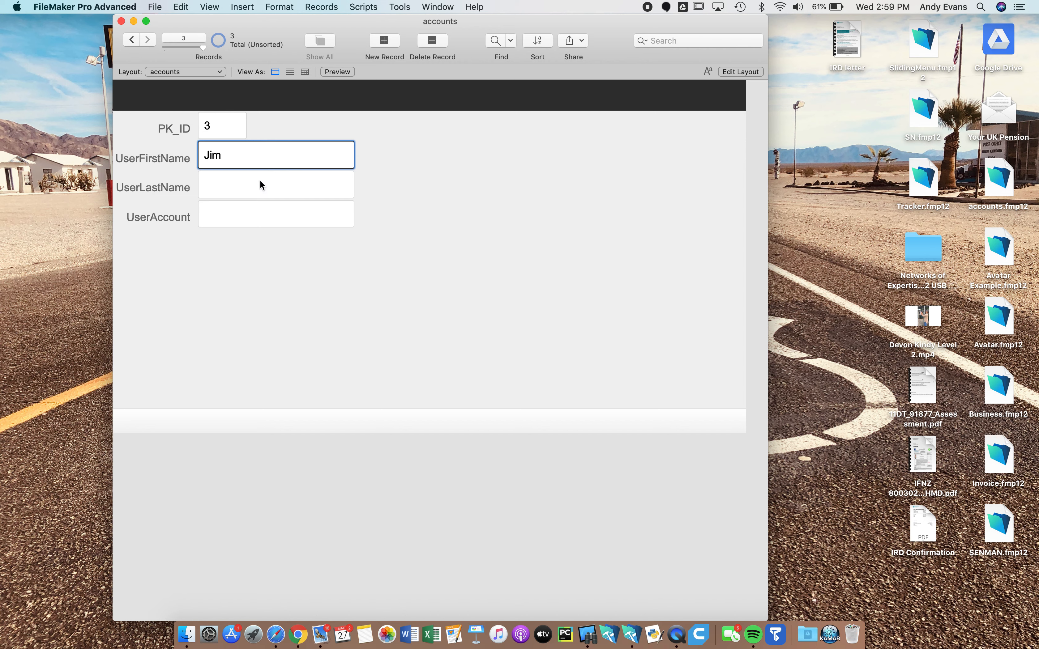
left_click(260, 181)
type("Smith")
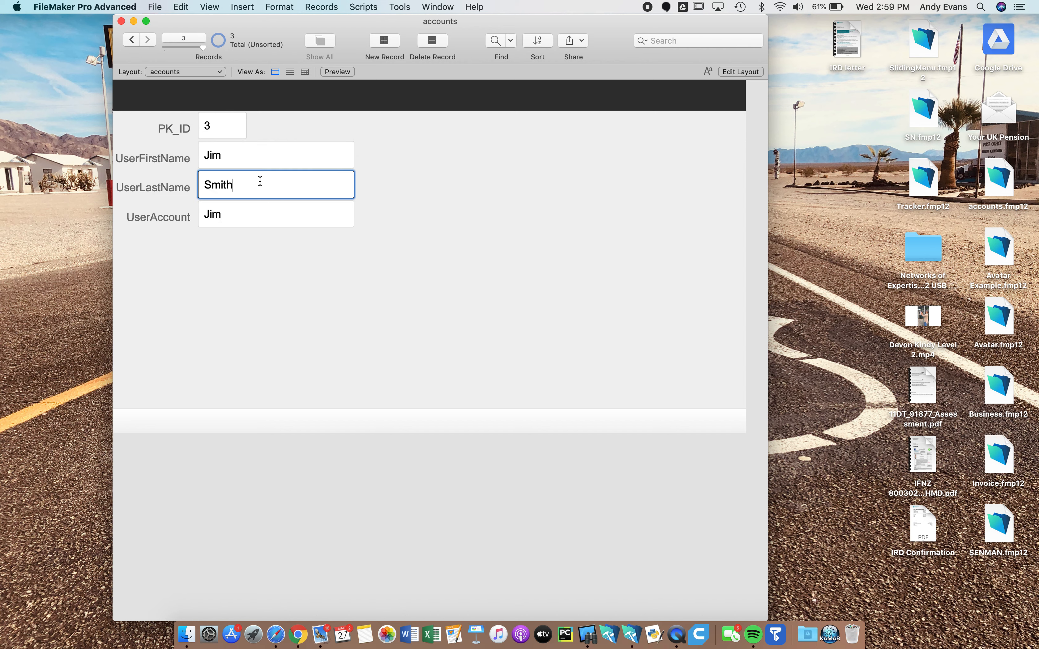
left_click(223, 259)
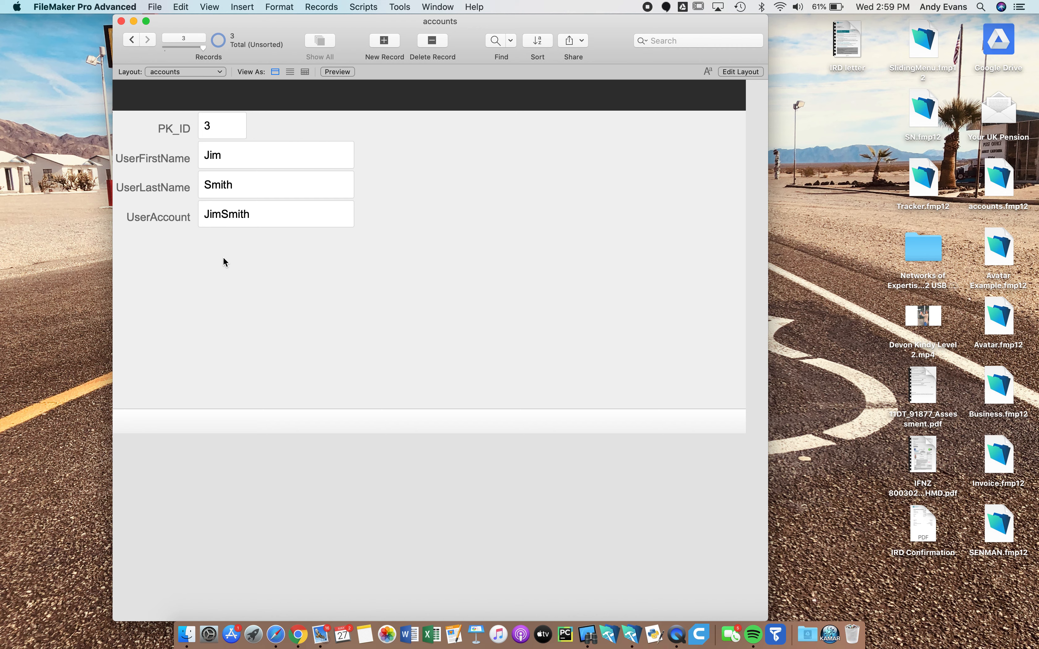
Add a fourth user record with first and last name, then step through the records
left_click(390, 43)
left_click(217, 157)
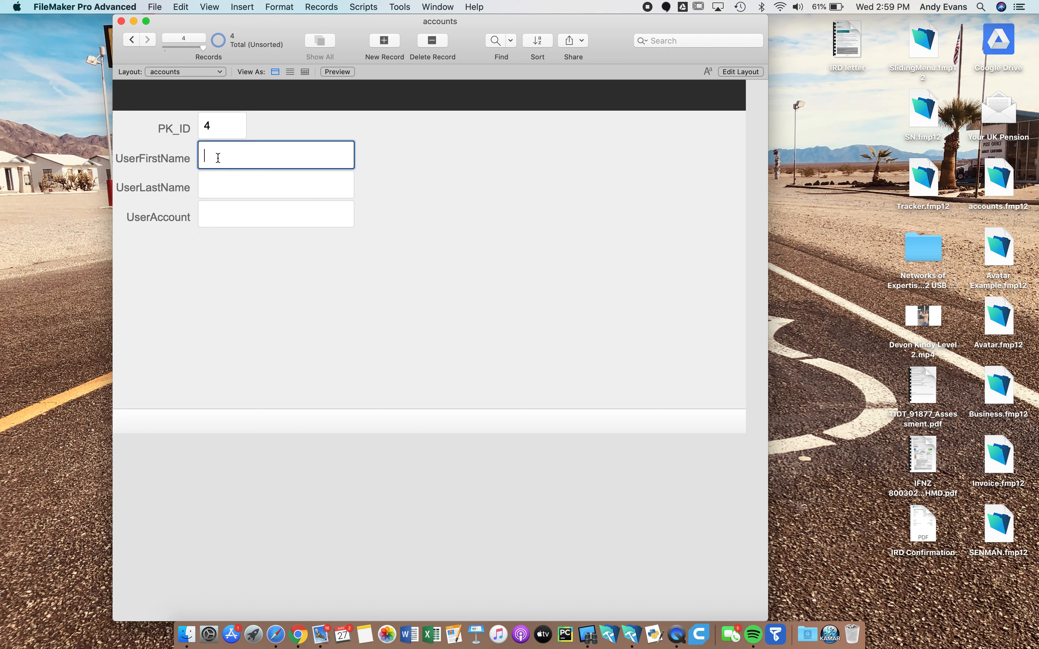
type("Tony")
left_click(207, 184)
type("Malo")
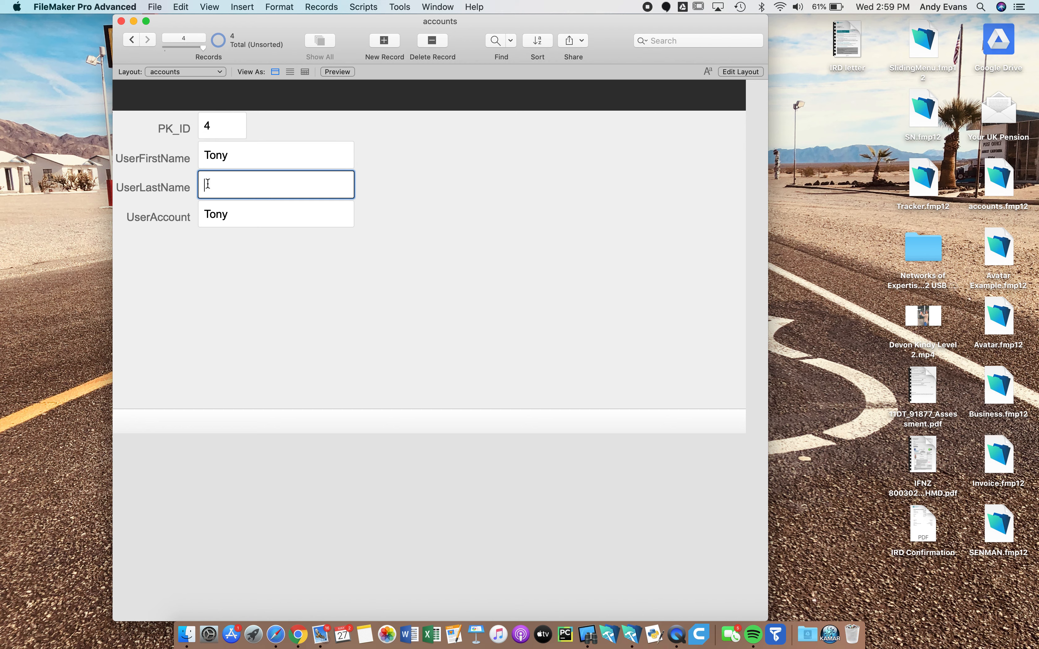
type("ney")
left_click(248, 260)
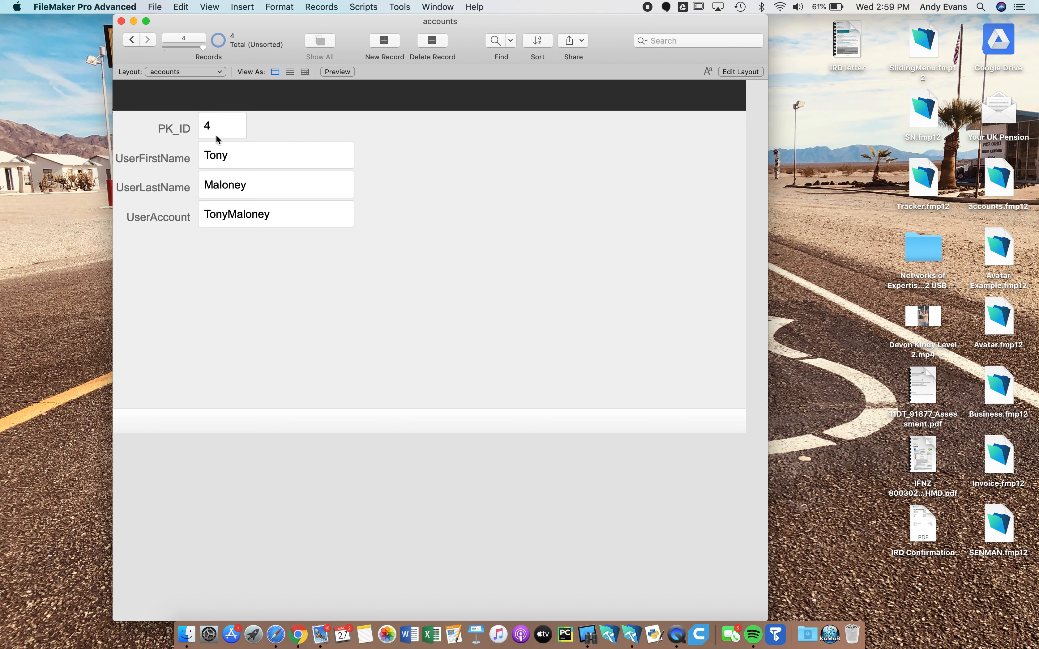
left_click(133, 40)
left_click(133, 40)
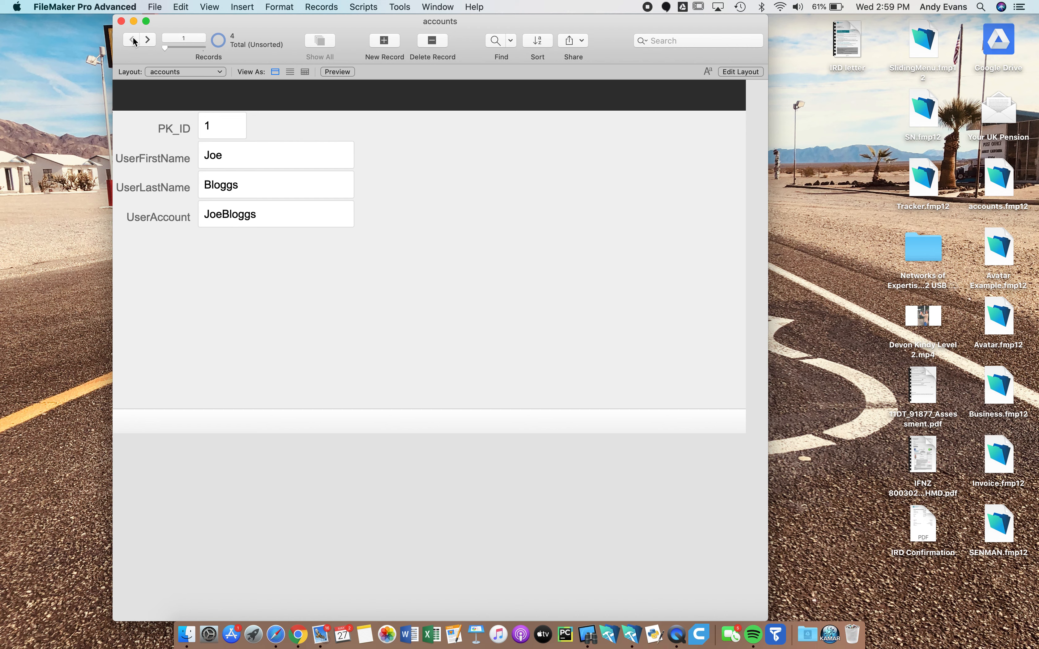
left_click(149, 40)
left_click(148, 39)
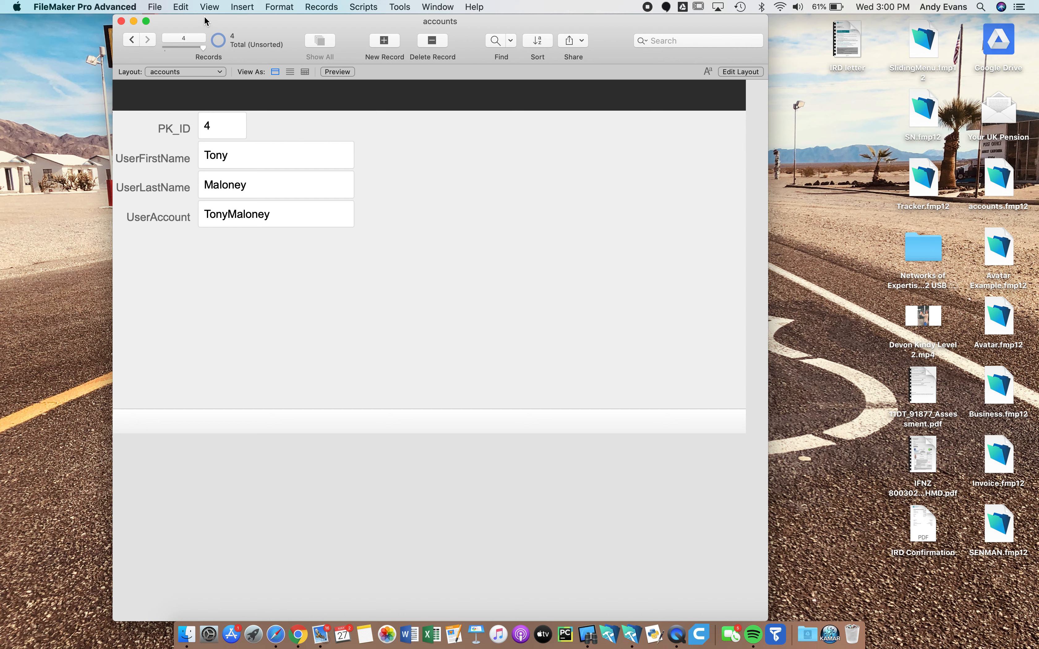
Open the file's Manage Security settings via File > Manage > Security
left_click(155, 7)
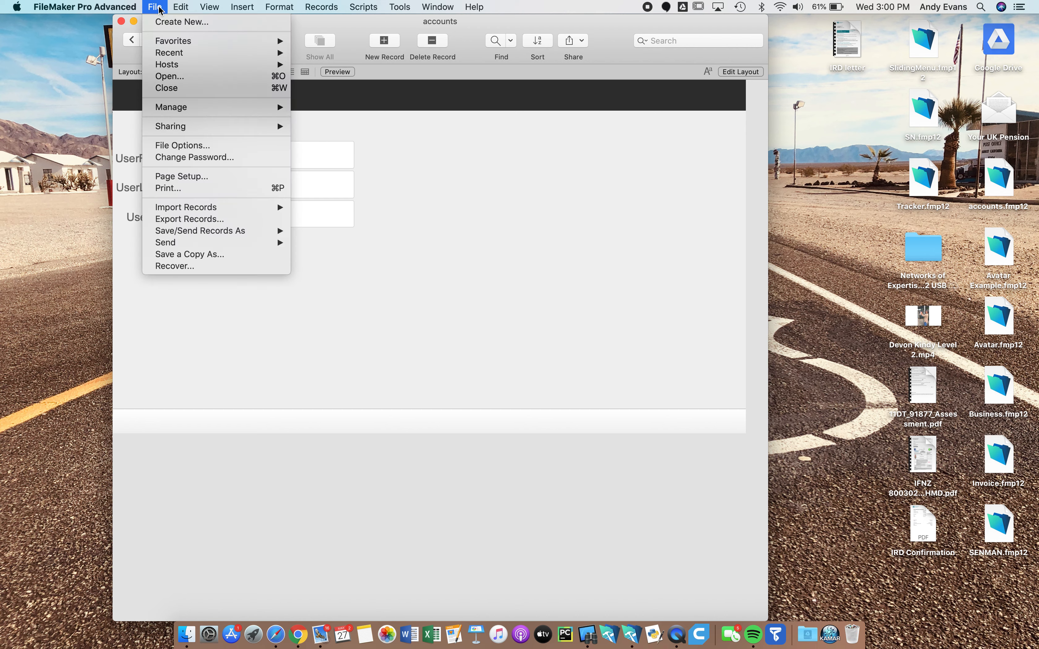
mouse_move(194, 113)
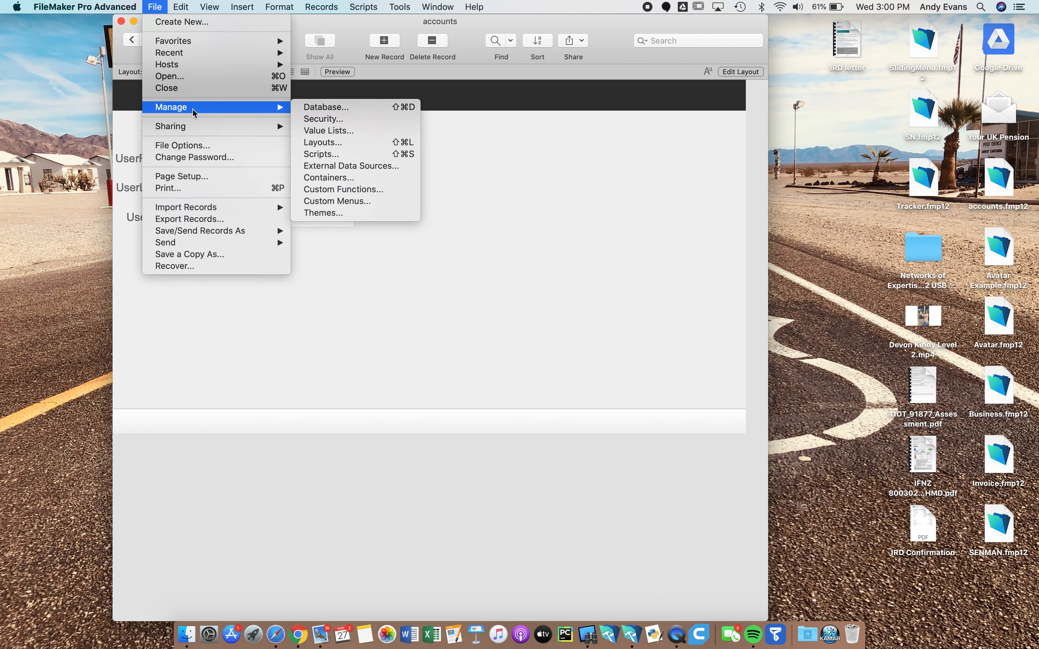
left_click(330, 120)
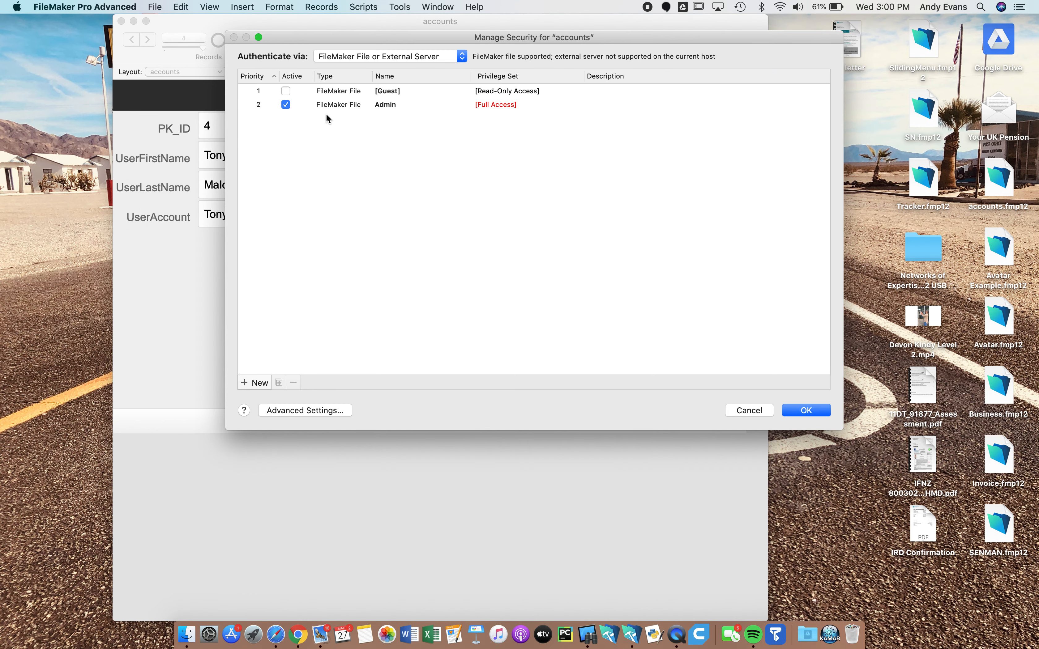
left_click(336, 105)
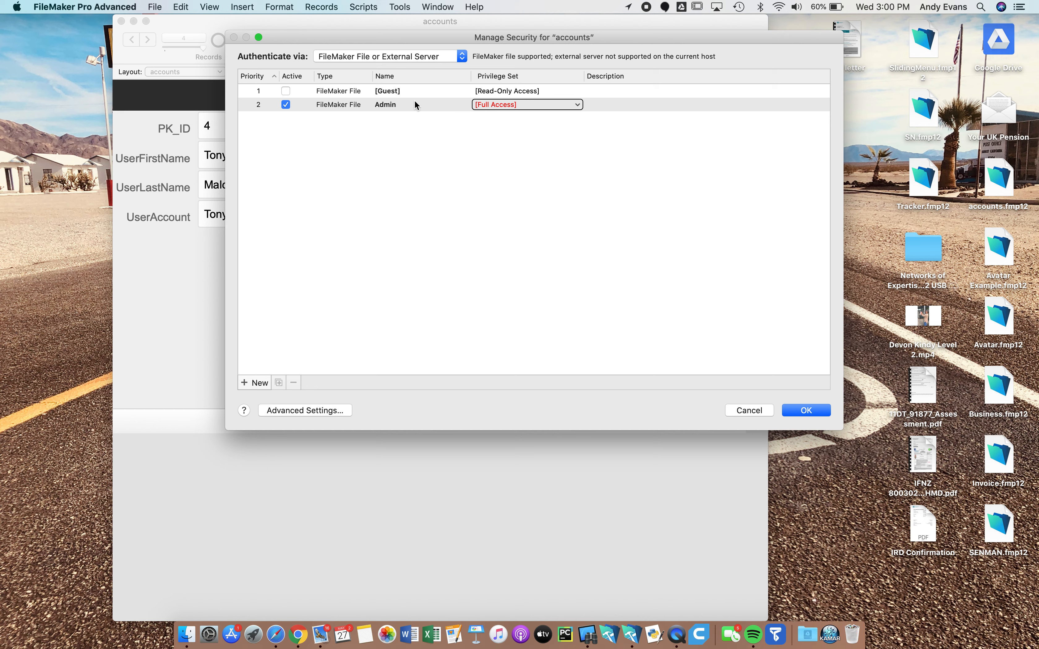
left_click(398, 168)
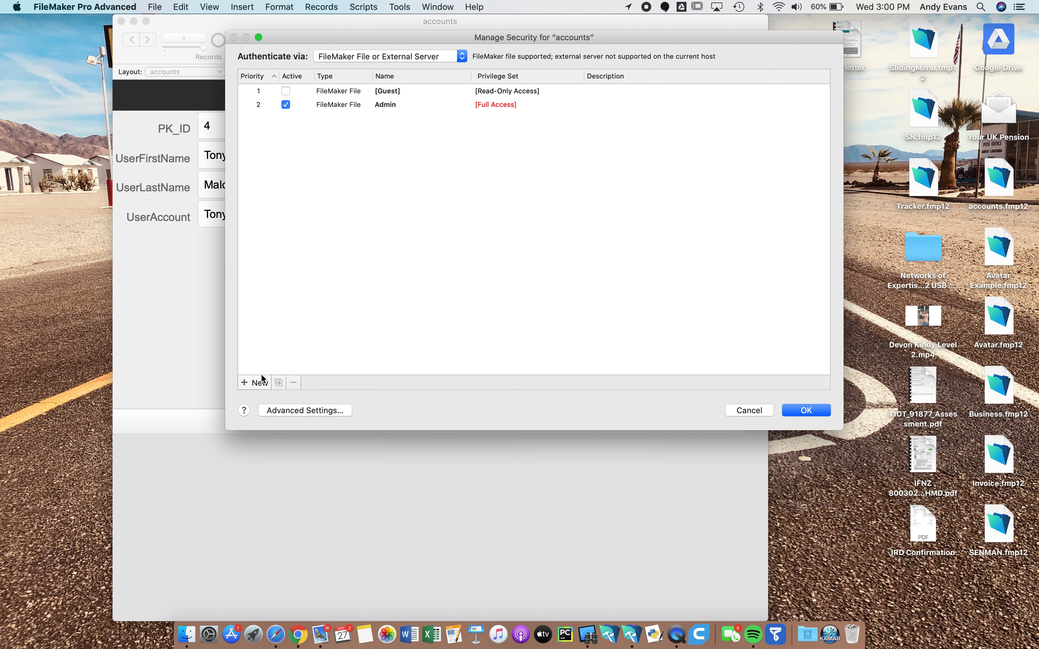
Create a Data Entry Only account for the first user with a password
left_click(256, 383)
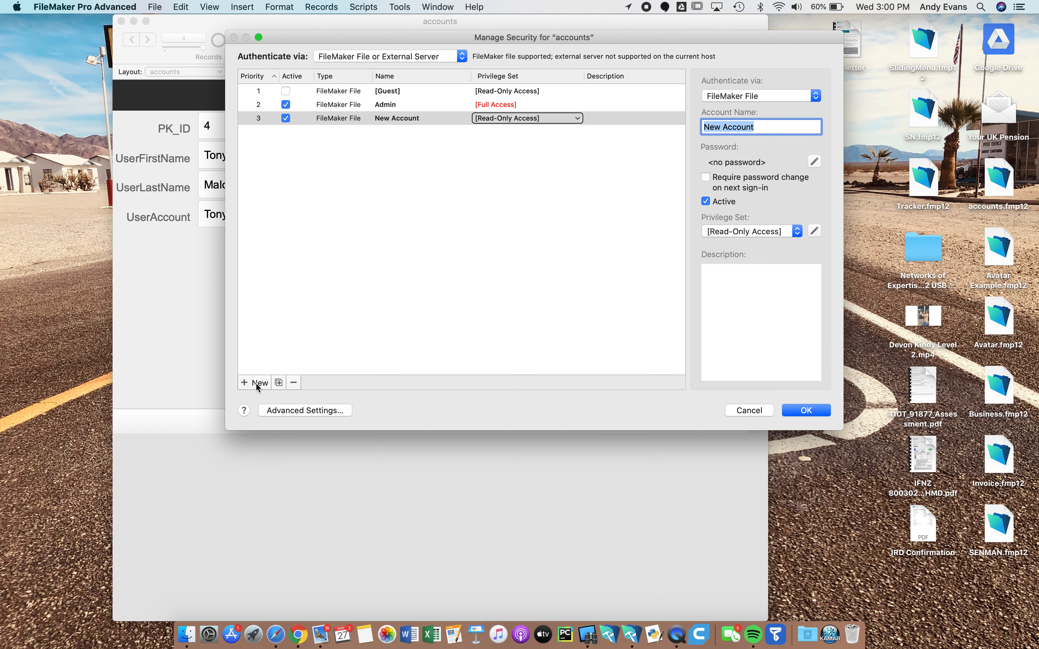
left_click(553, 118)
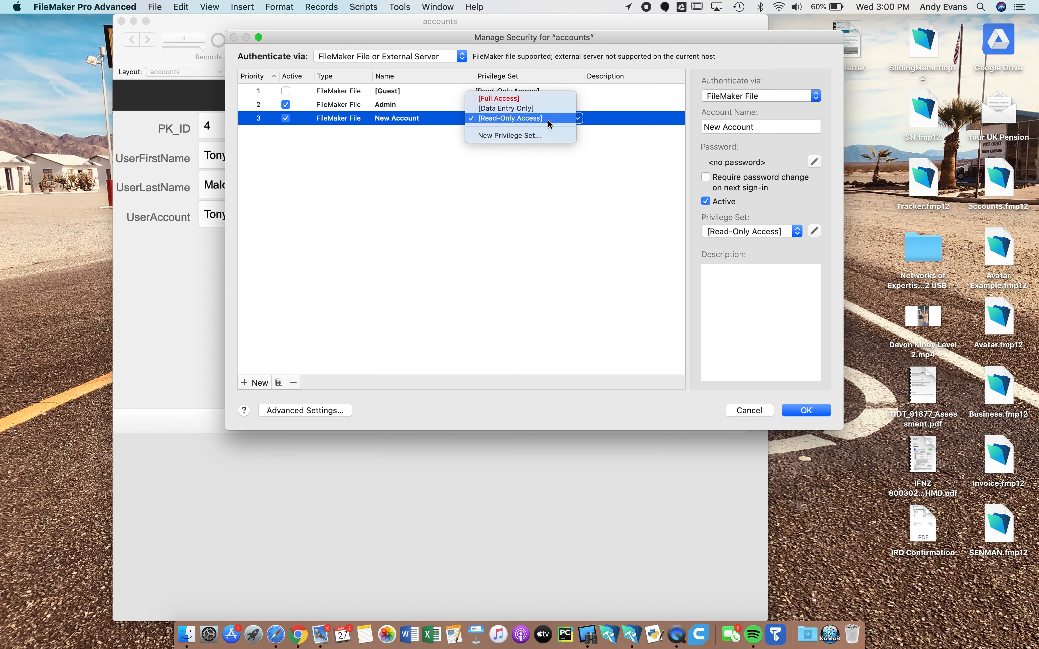
left_click(545, 108)
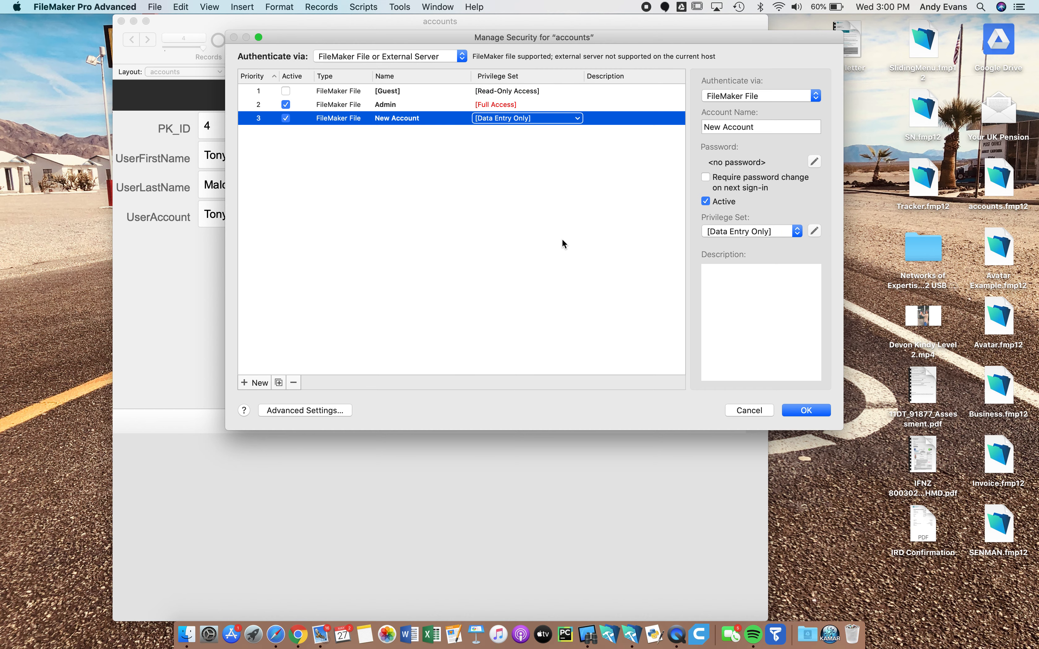
left_click_drag(766, 126, 679, 119)
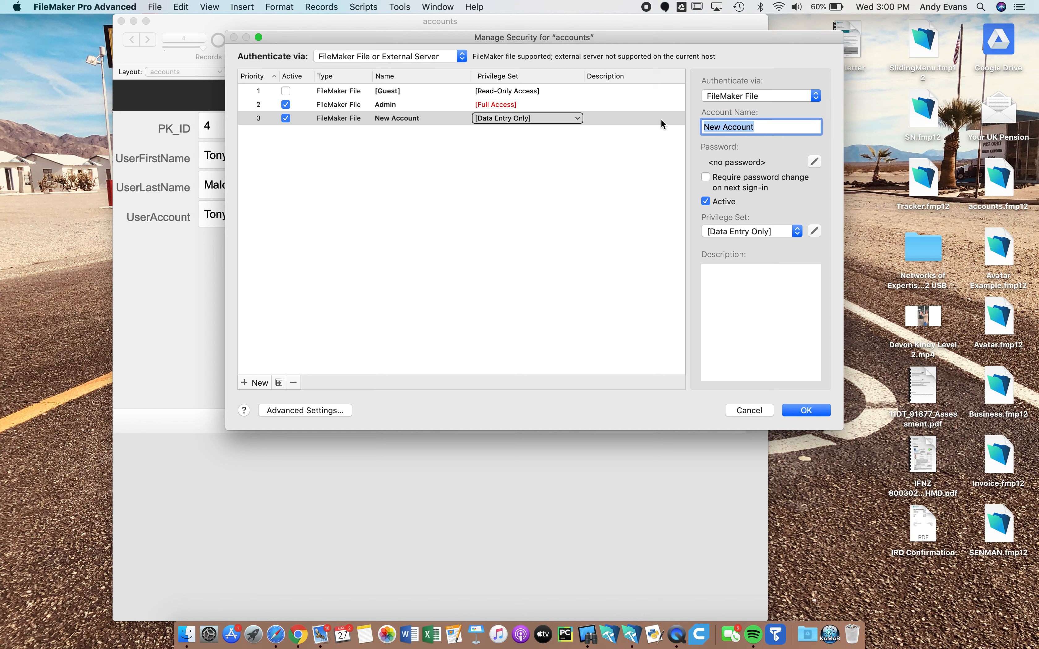
type("joebloggs")
left_click(814, 163)
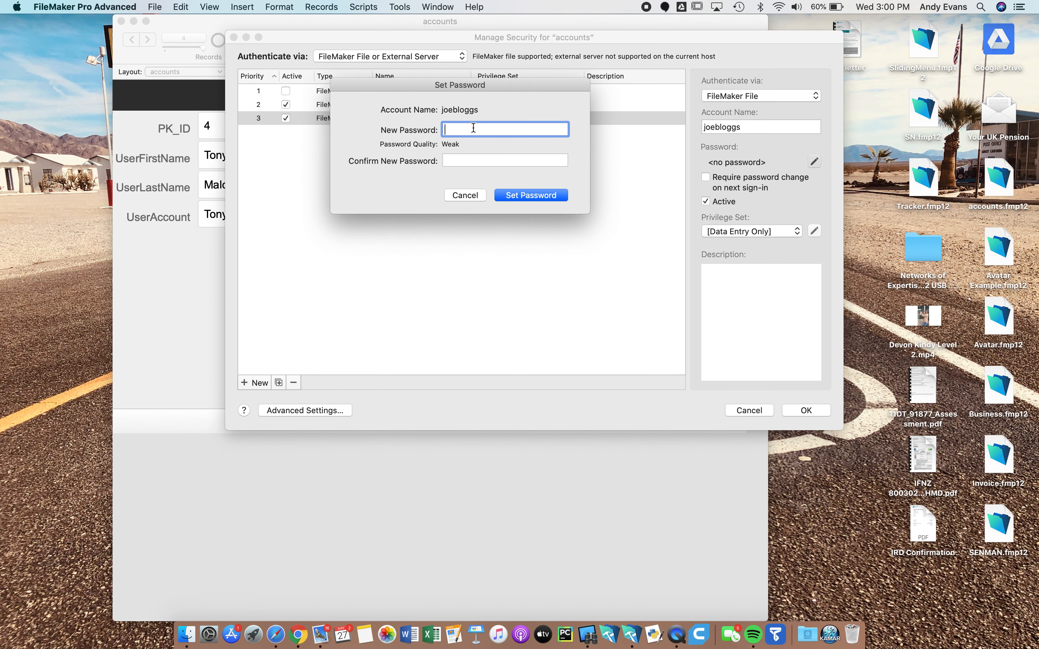
type("p")
left_click(474, 159)
type("p")
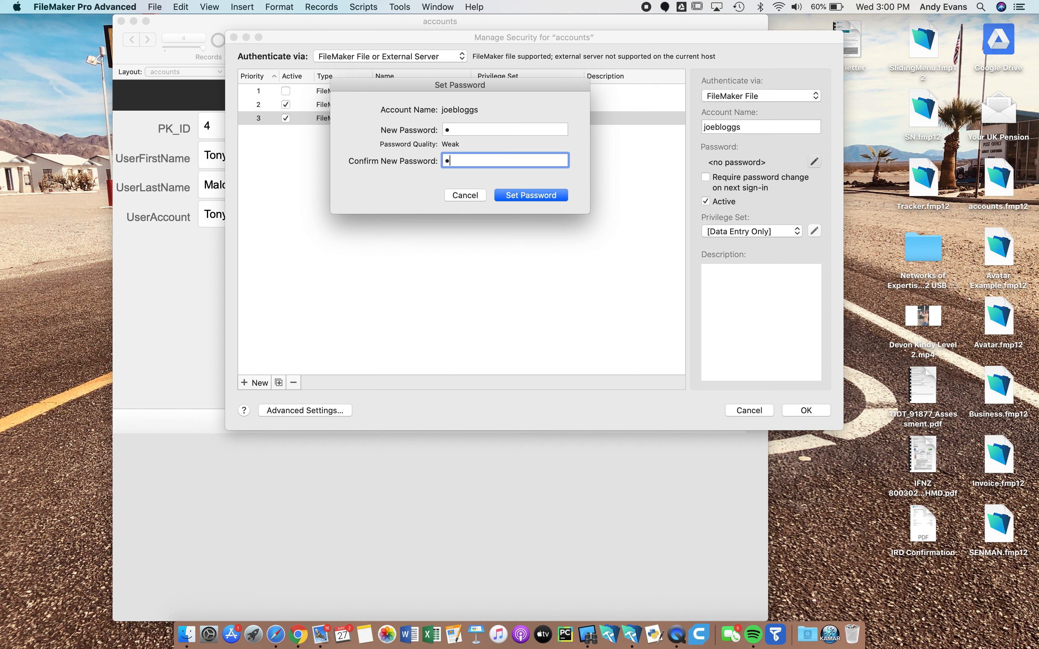
left_click(526, 194)
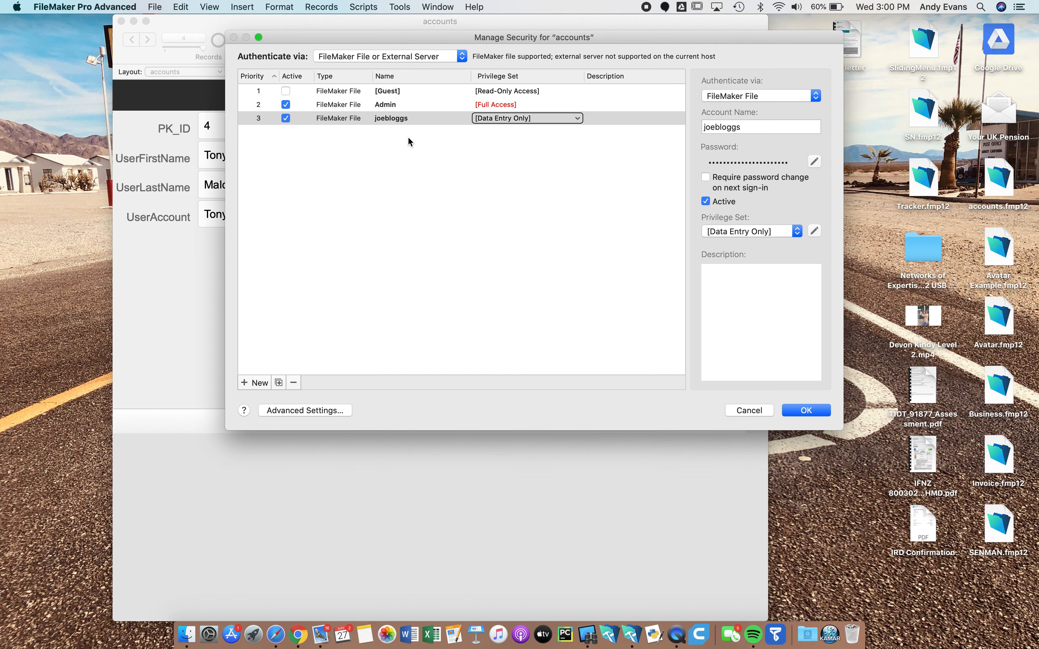
left_click(258, 383)
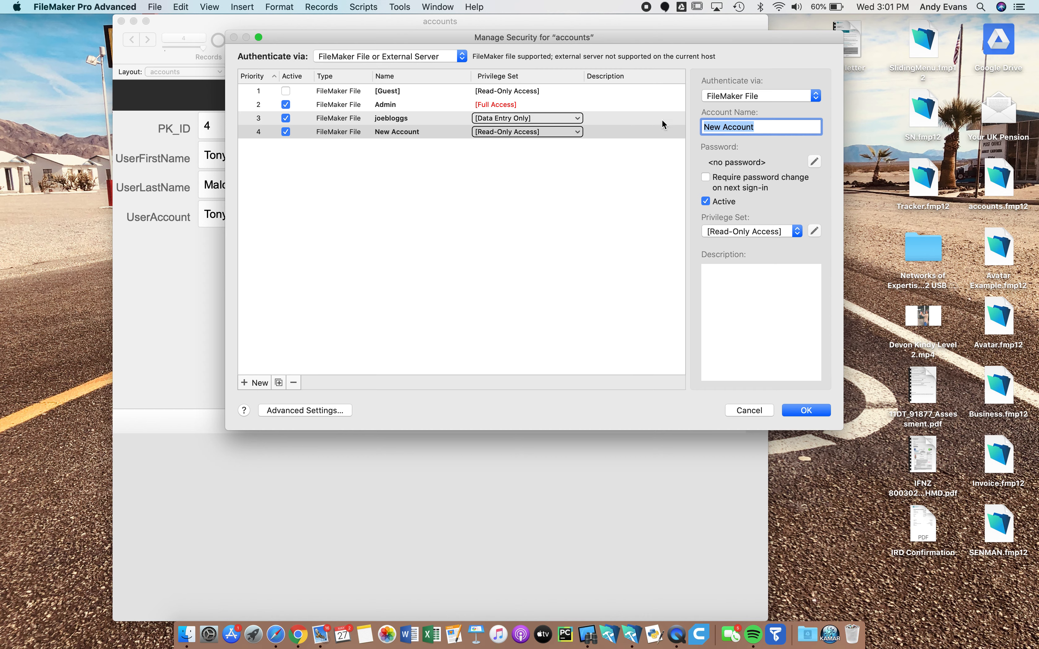
Name the new account for the second user, set its password, and assign Data Entry Only
type("jackblack")
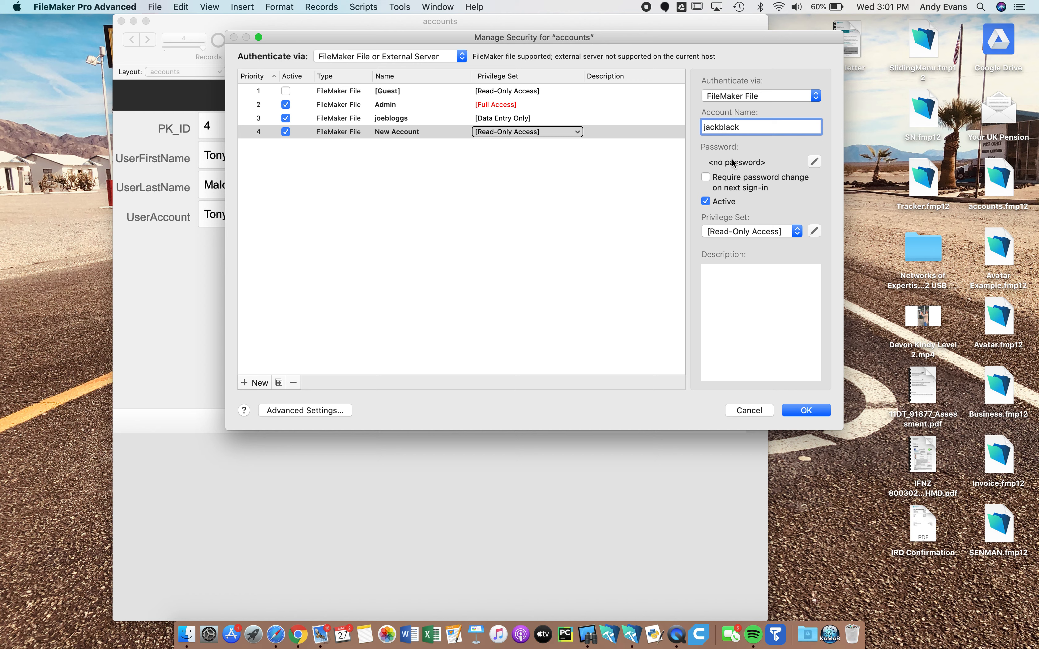
left_click(813, 161)
type("j")
left_click(477, 160)
type("j")
left_click(511, 197)
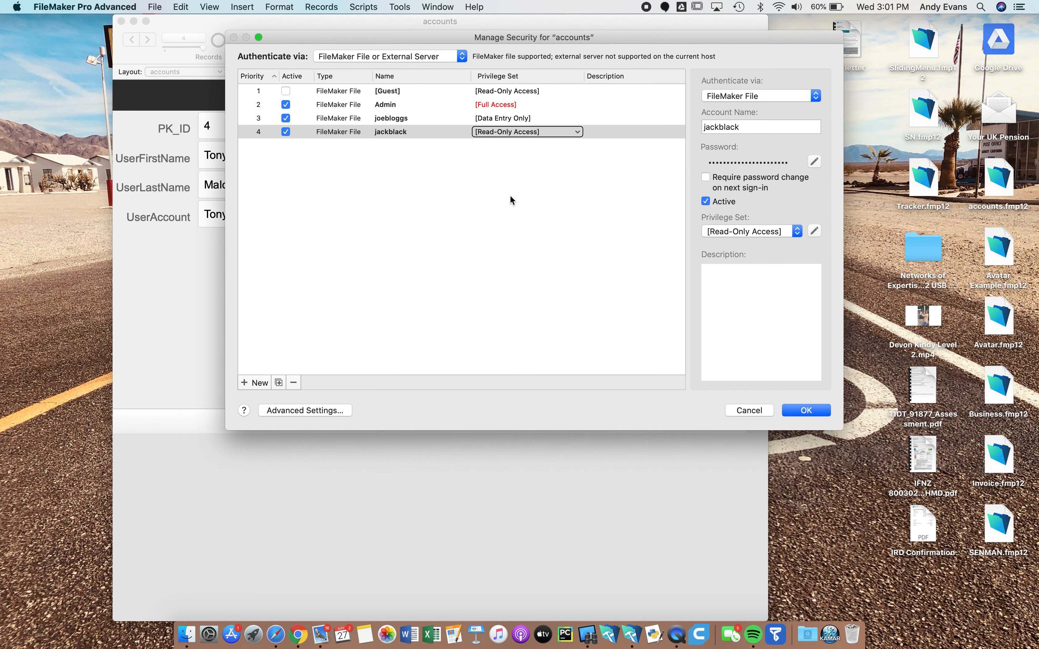
left_click(500, 132)
left_click(500, 122)
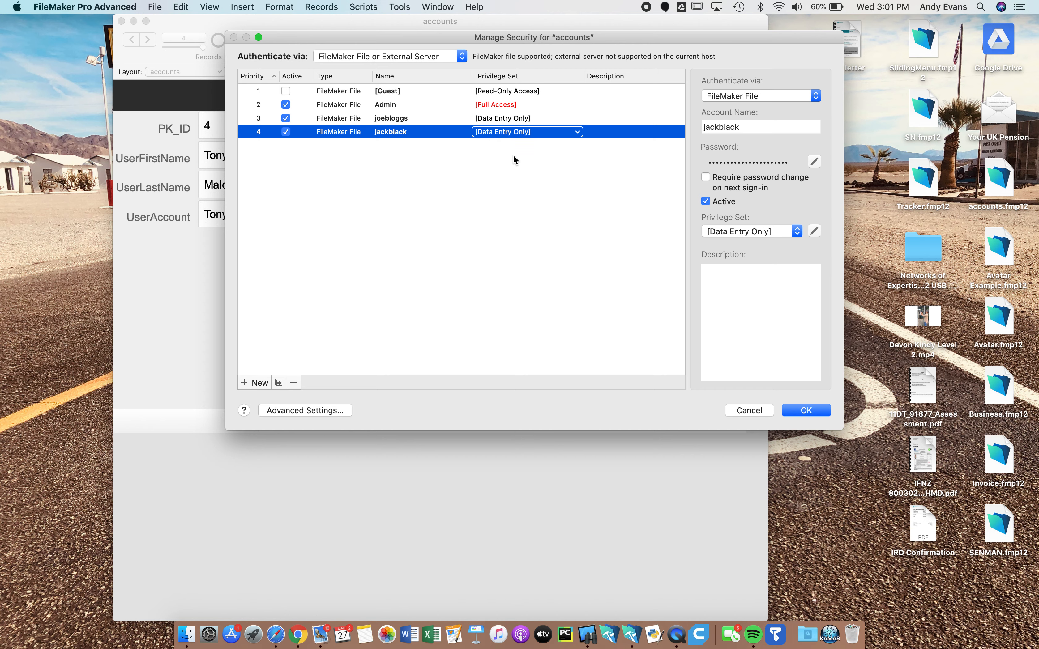
Add a third user's account with a password and Data Entry Only privileges
left_click(260, 386)
type("jimsmith")
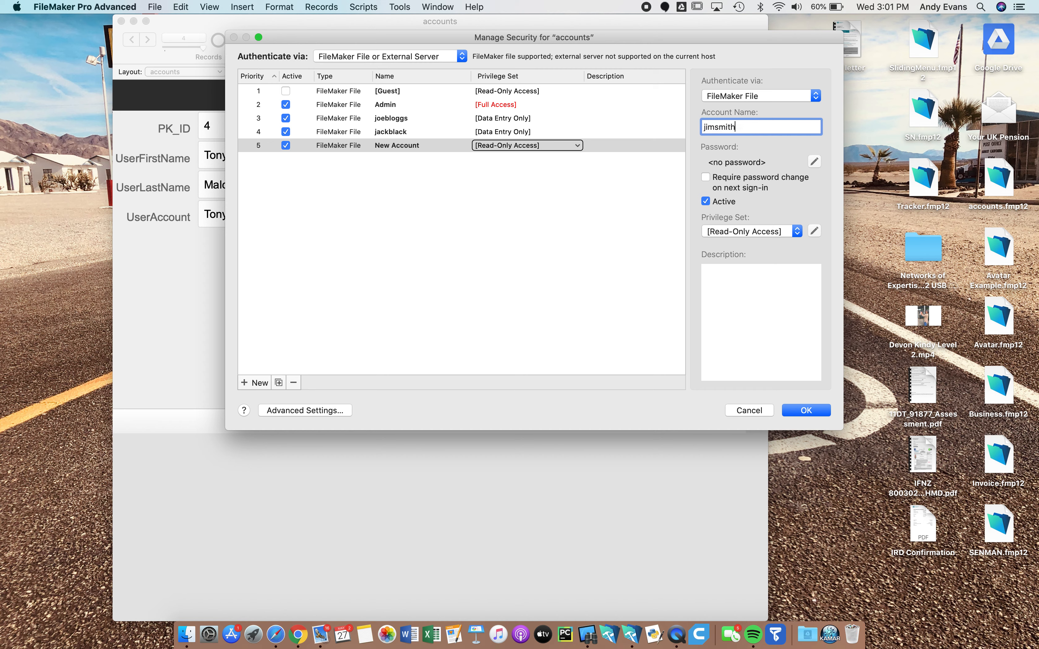
left_click(814, 162)
type("a")
left_click(493, 158)
type("a")
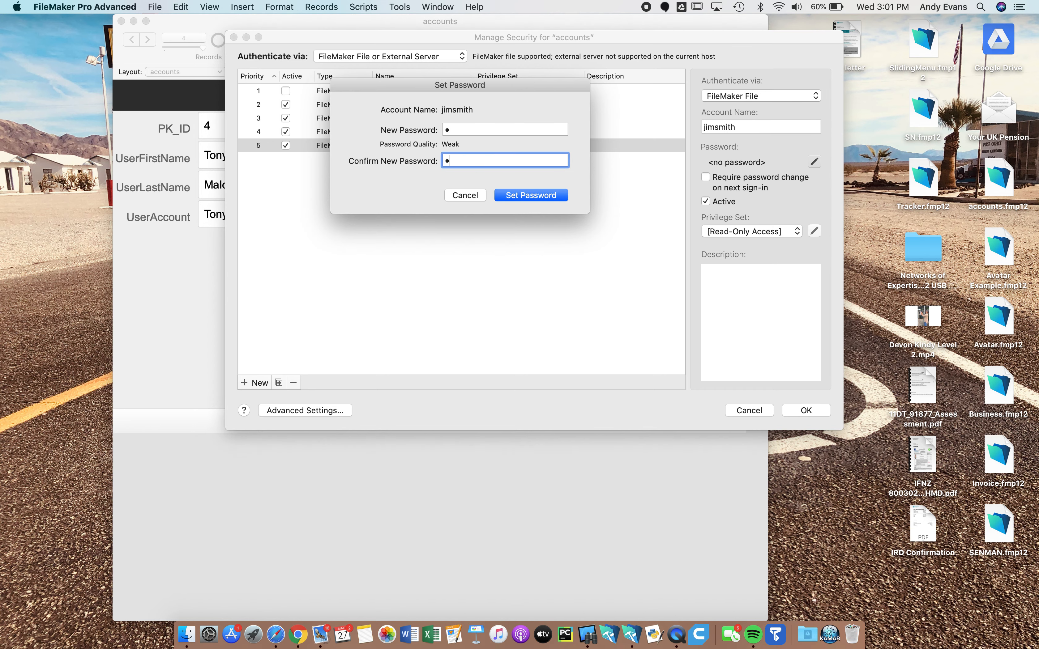
left_click(552, 197)
left_click(528, 145)
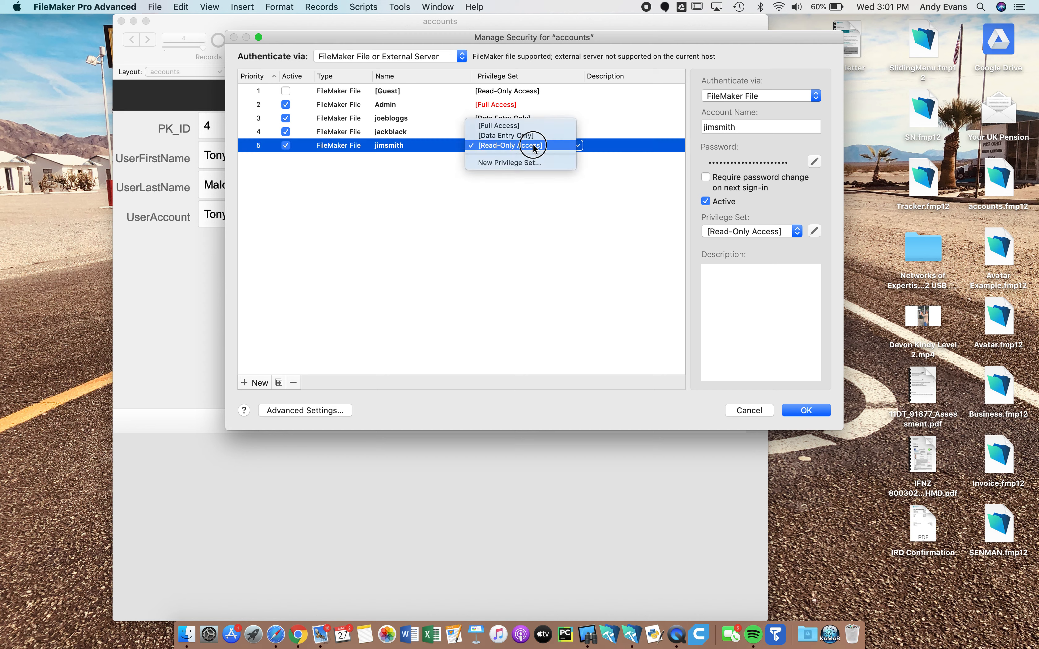
left_click(528, 135)
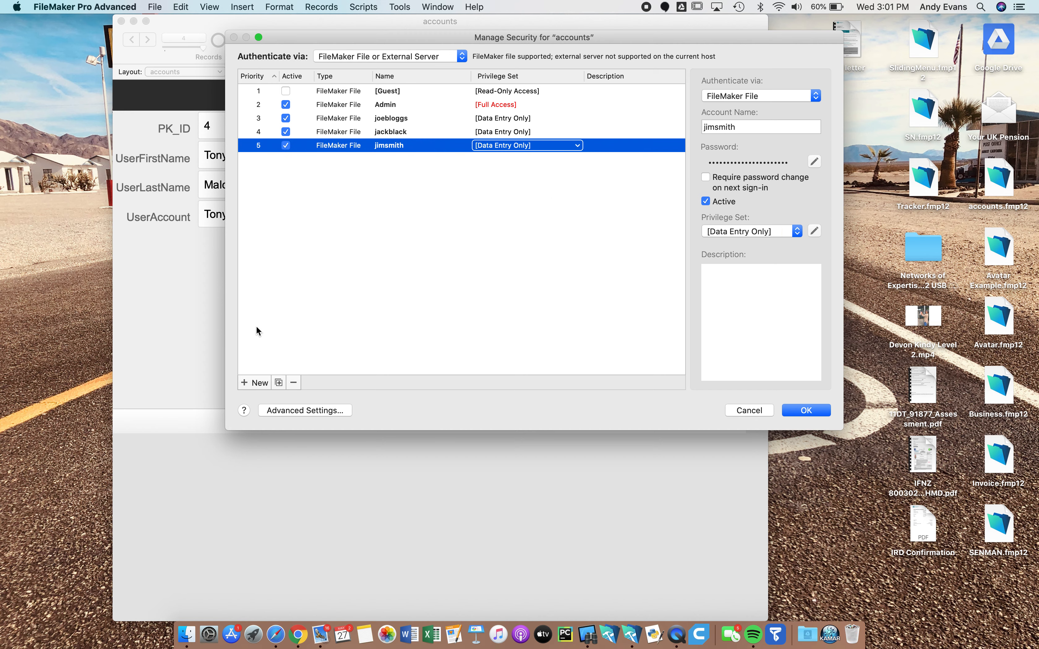
left_click(259, 382)
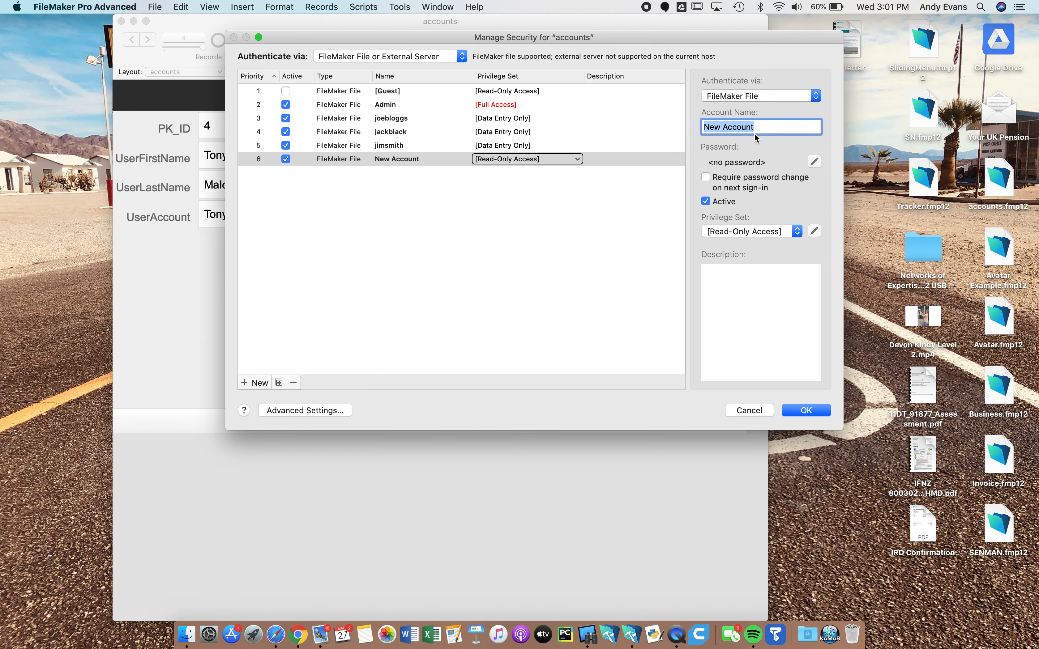
Enter the fourth user's account name, set and confirm its password, and assign [Data Entry Only]
type("tonymaloney")
left_click(814, 161)
type("a")
left_click(492, 160)
type("a")
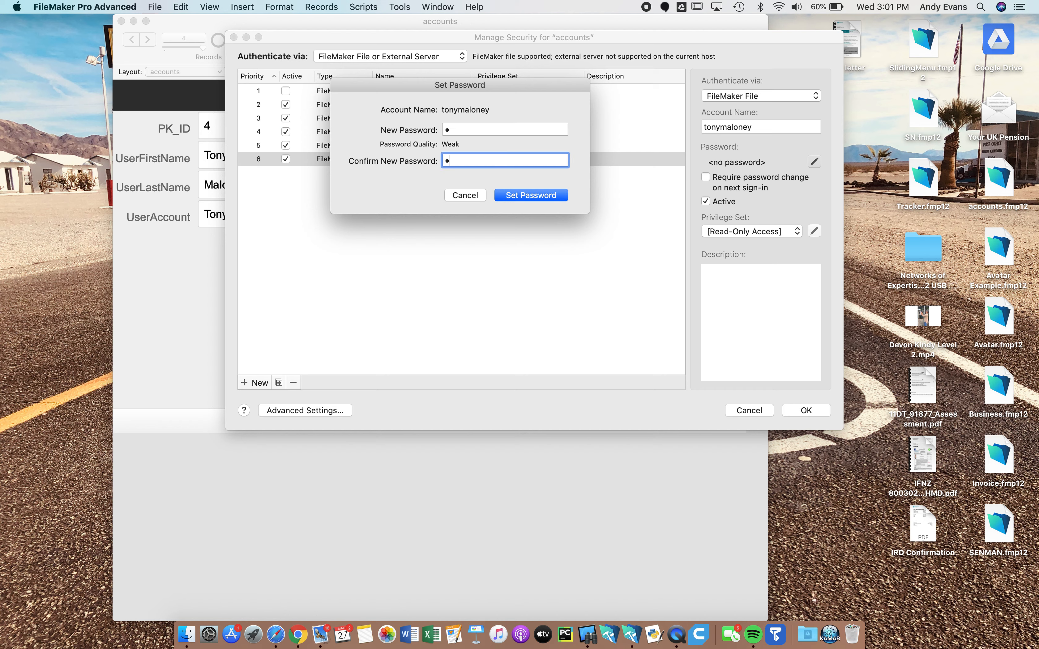
left_click(524, 196)
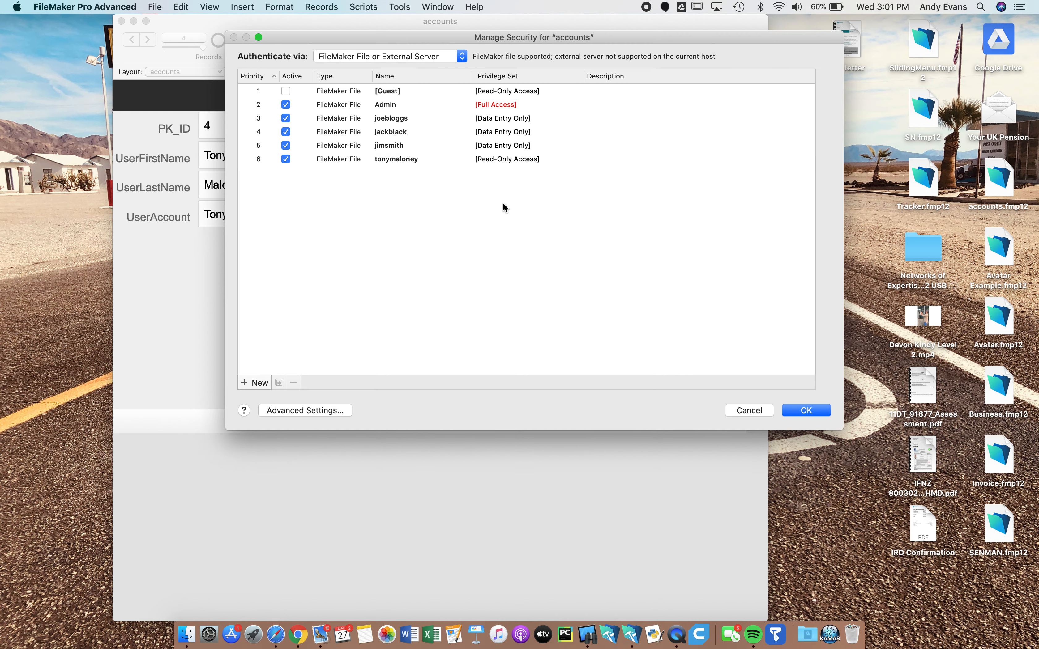
left_click(520, 160)
left_click(511, 148)
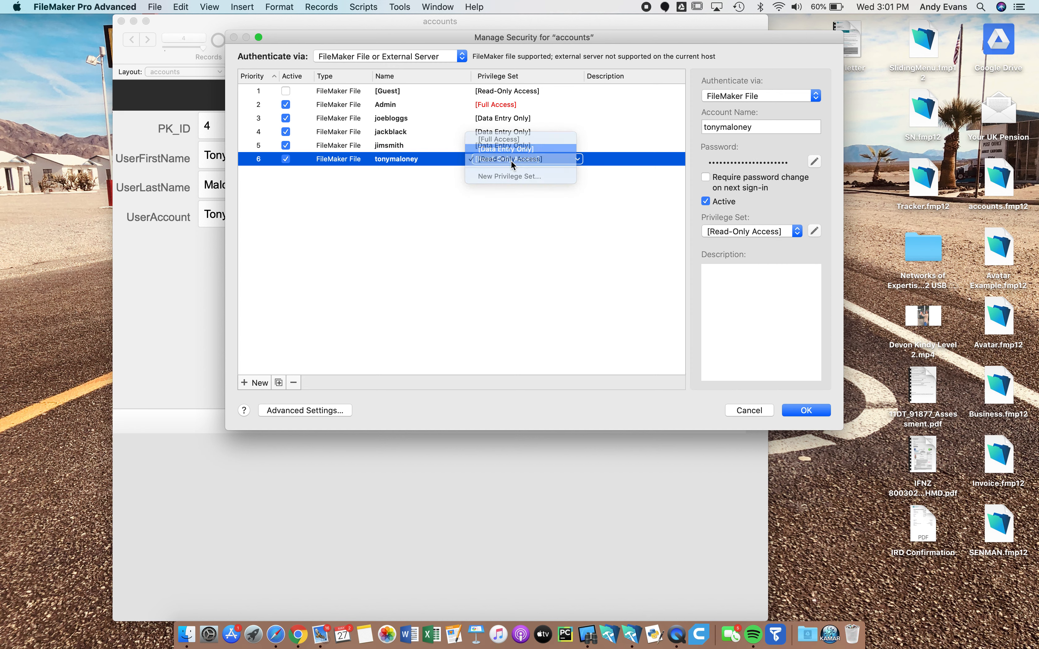
left_click(505, 200)
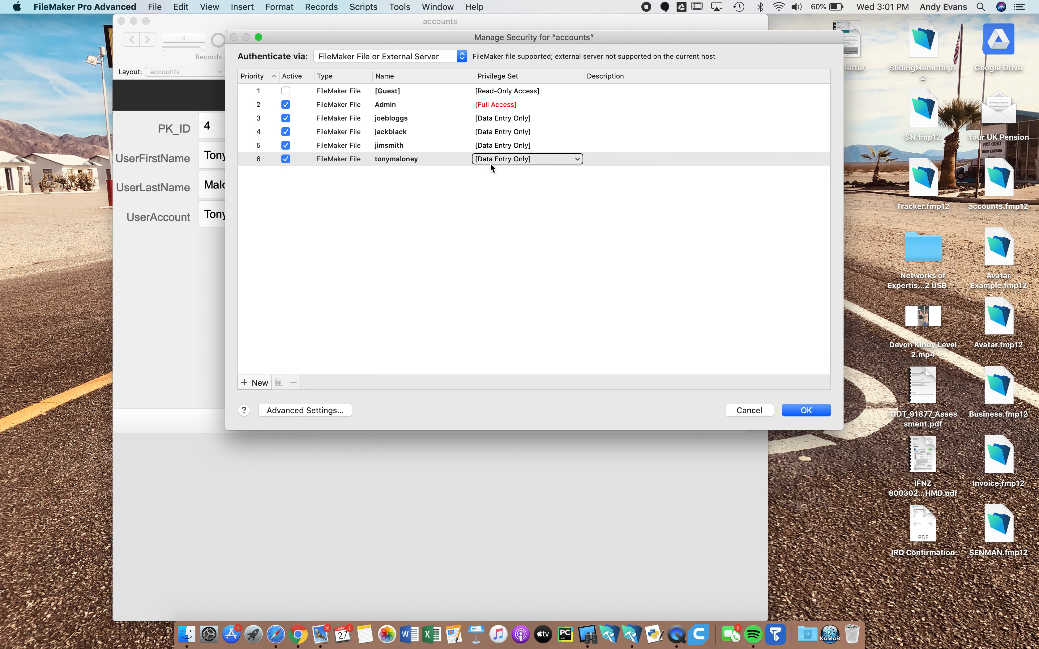
Give the Admin account a password, entered and confirmed
left_click(388, 107)
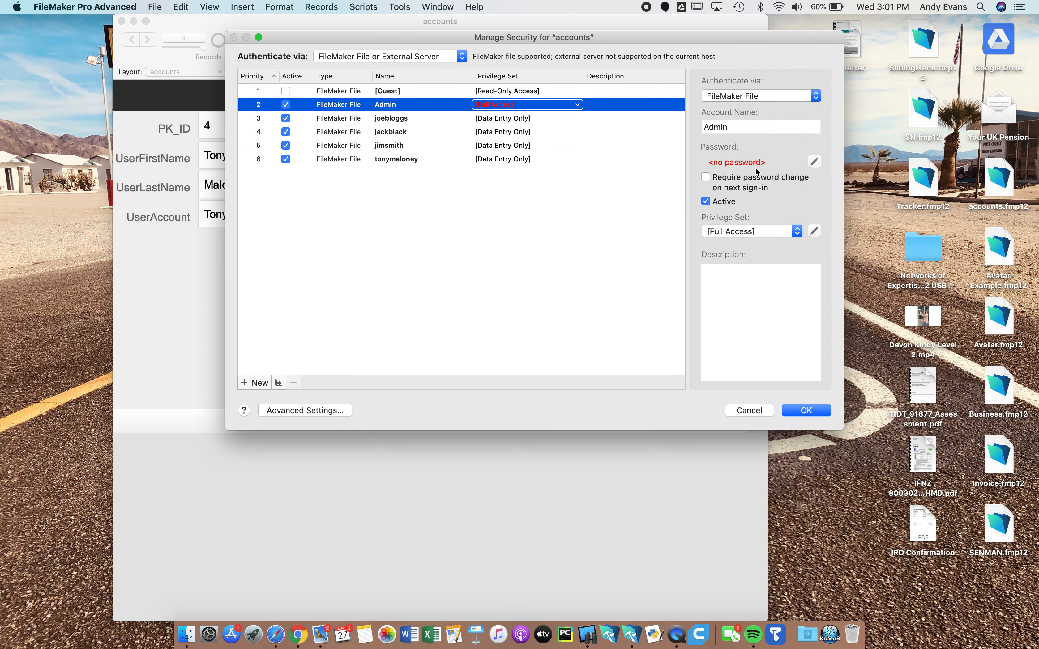
left_click(813, 162)
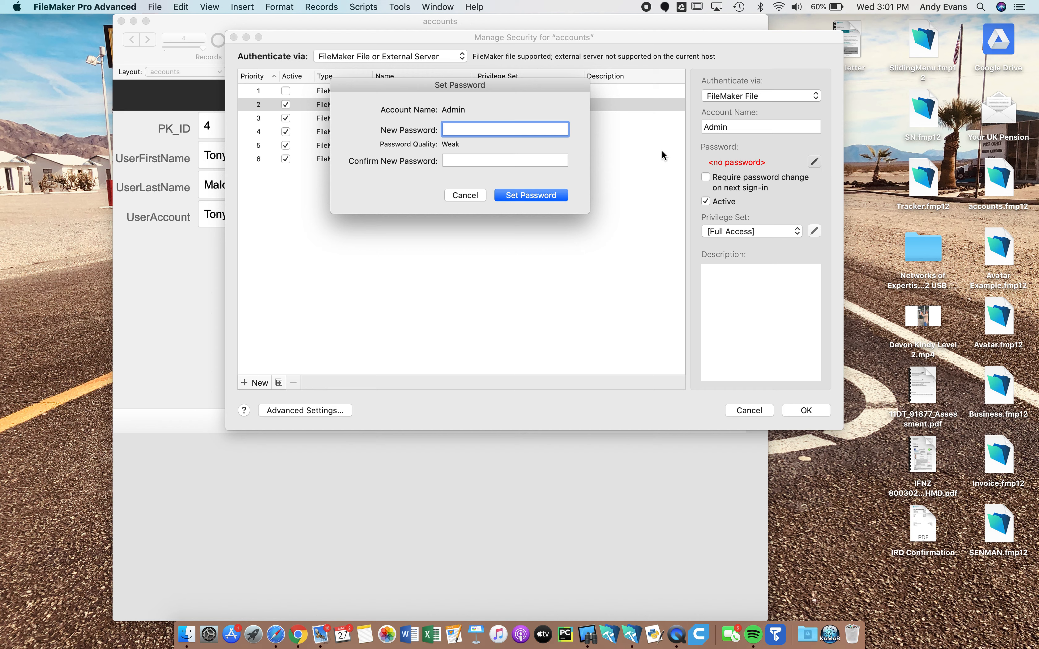
type("a")
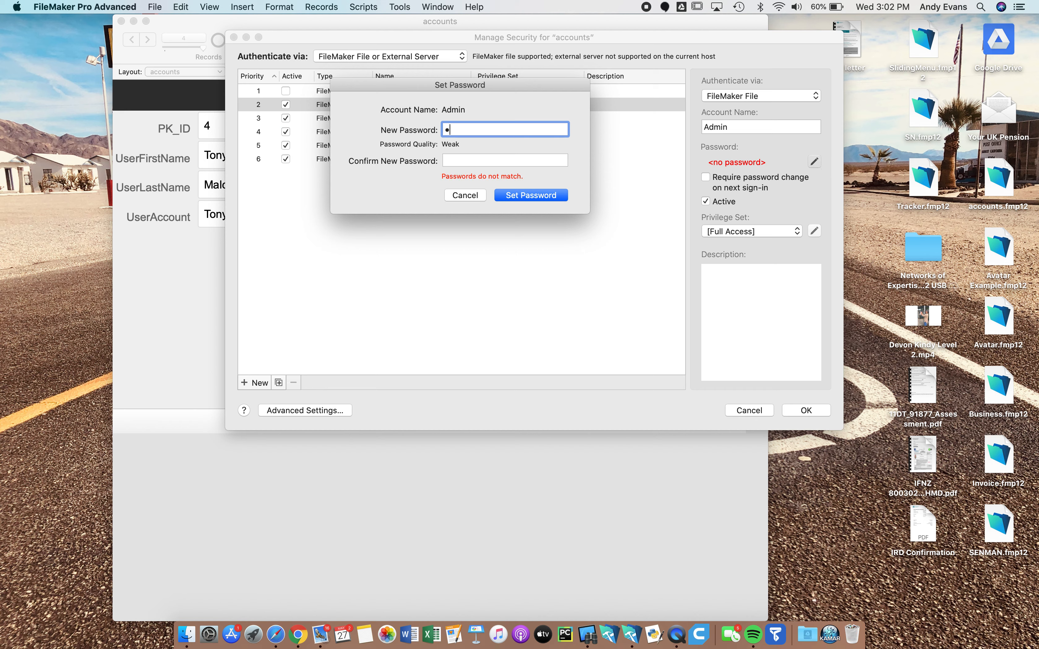
left_click(523, 159)
type("a")
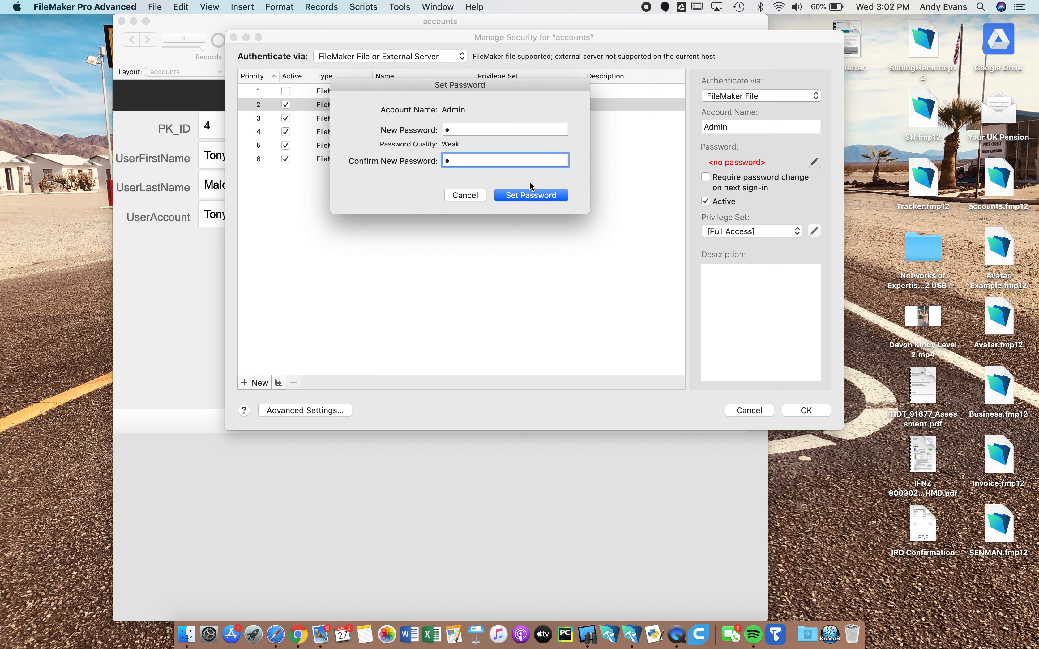
left_click(528, 195)
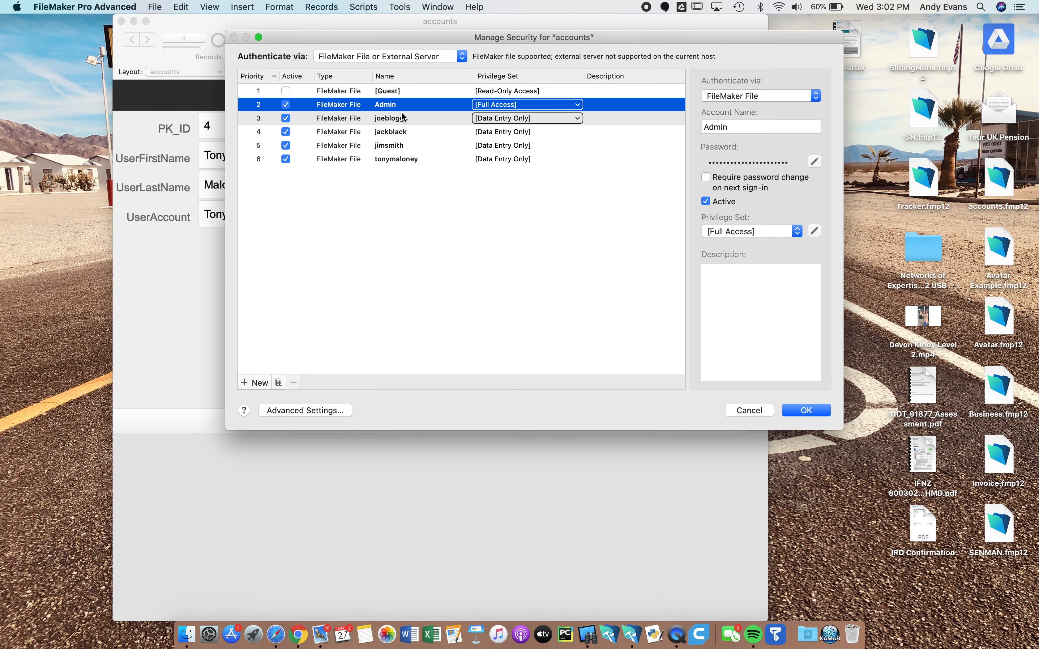
Save the security changes, confirming with the full-access account name and password
left_click(816, 411)
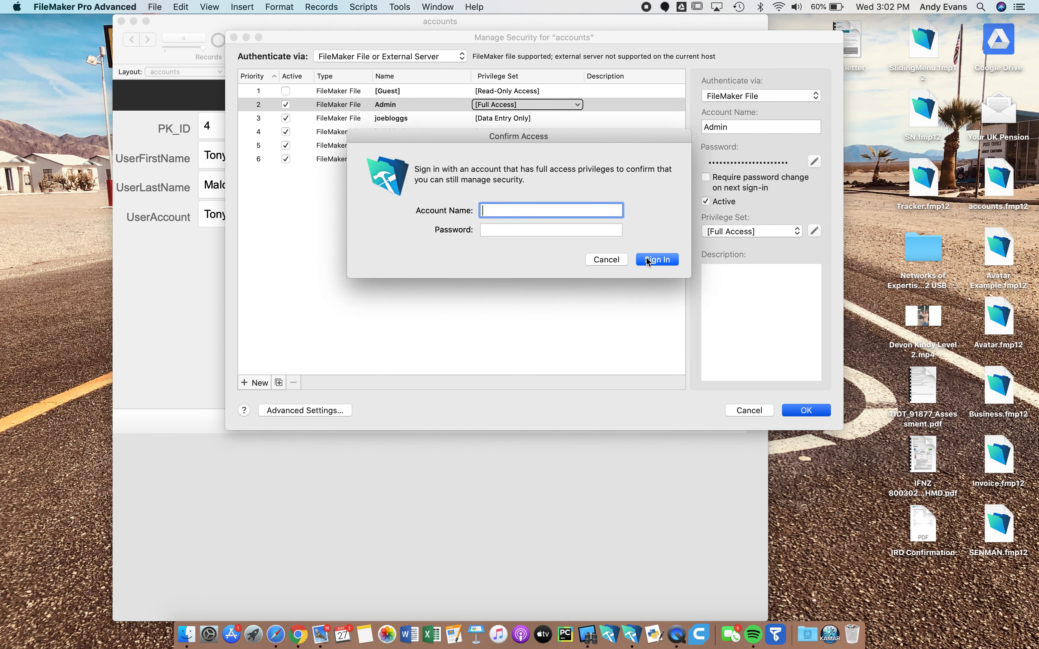
type("admin")
left_click(580, 232)
type("a")
left_click(671, 257)
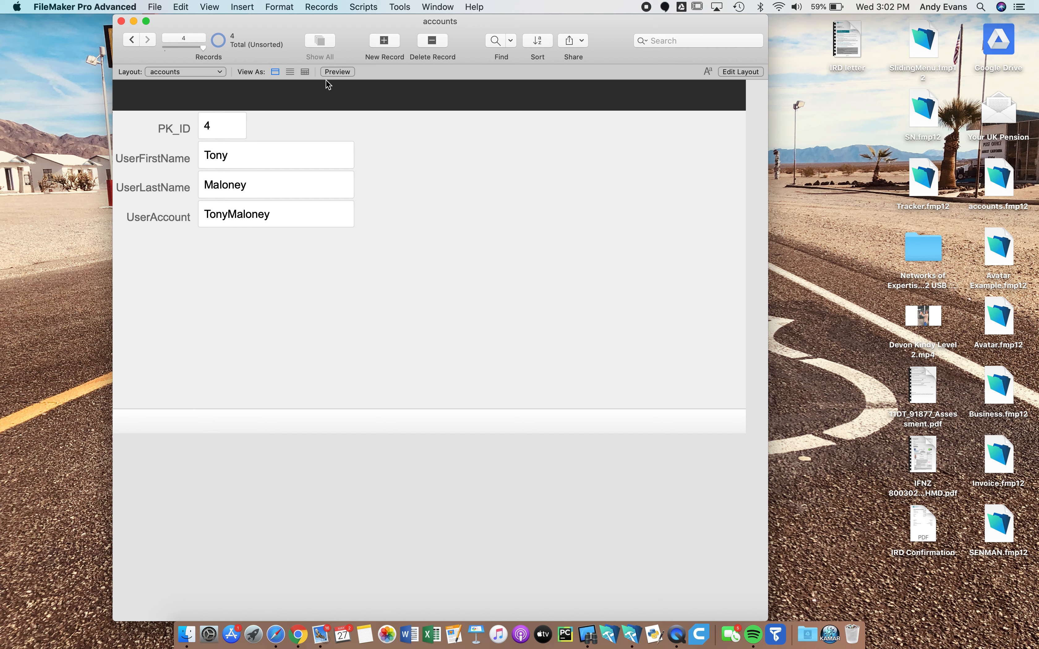
Turn off 'Log in using' in File Options' Open settings, then close the accounts database
left_click(158, 7)
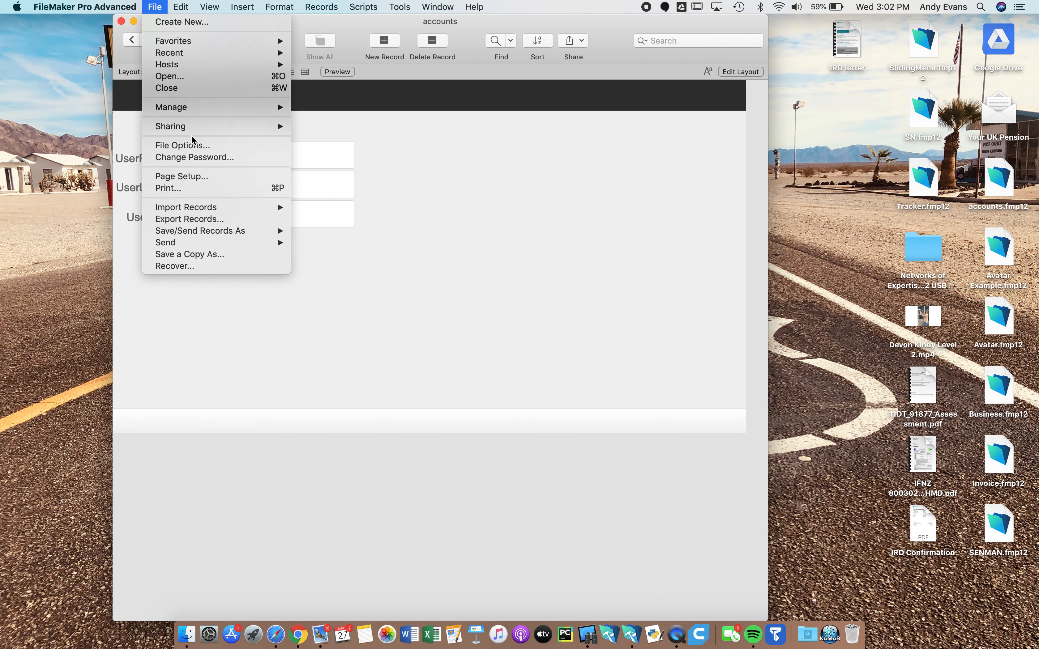
left_click(192, 144)
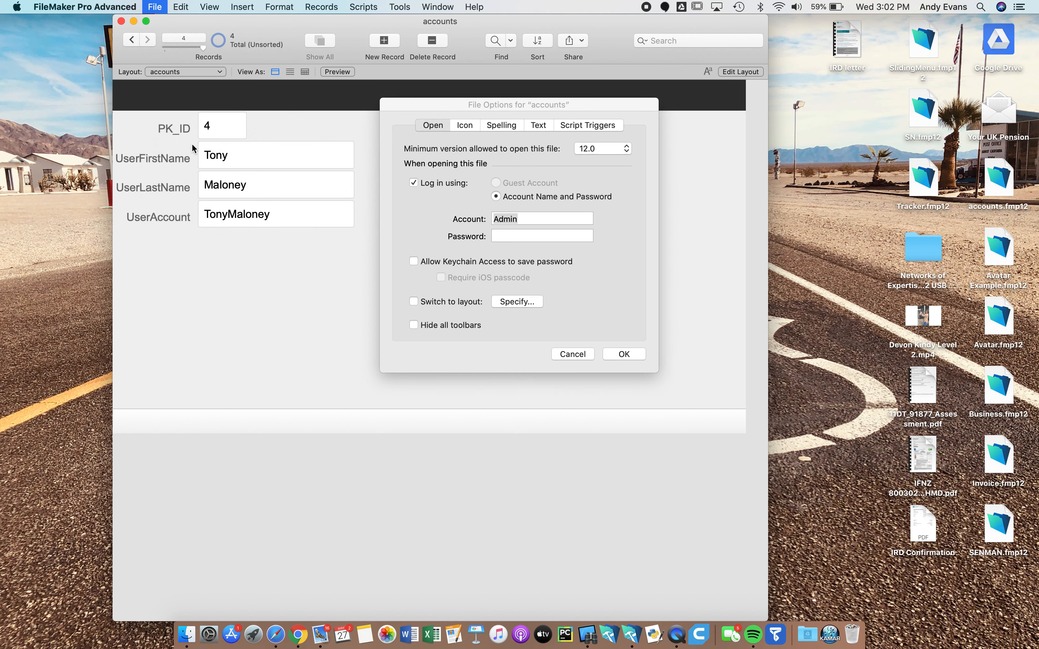
left_click(413, 183)
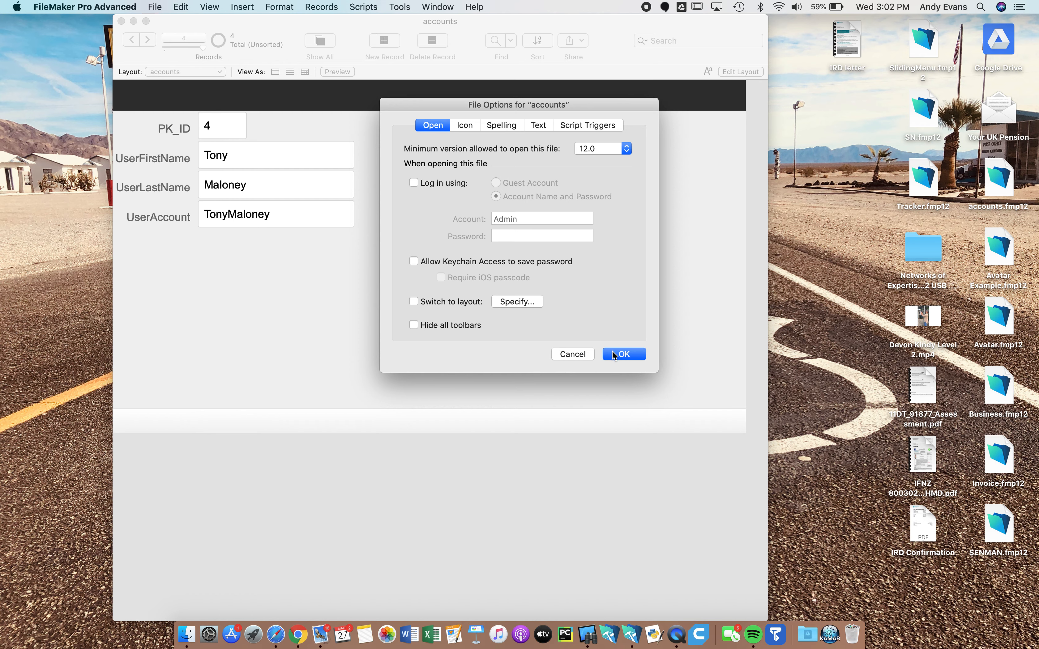
left_click(624, 355)
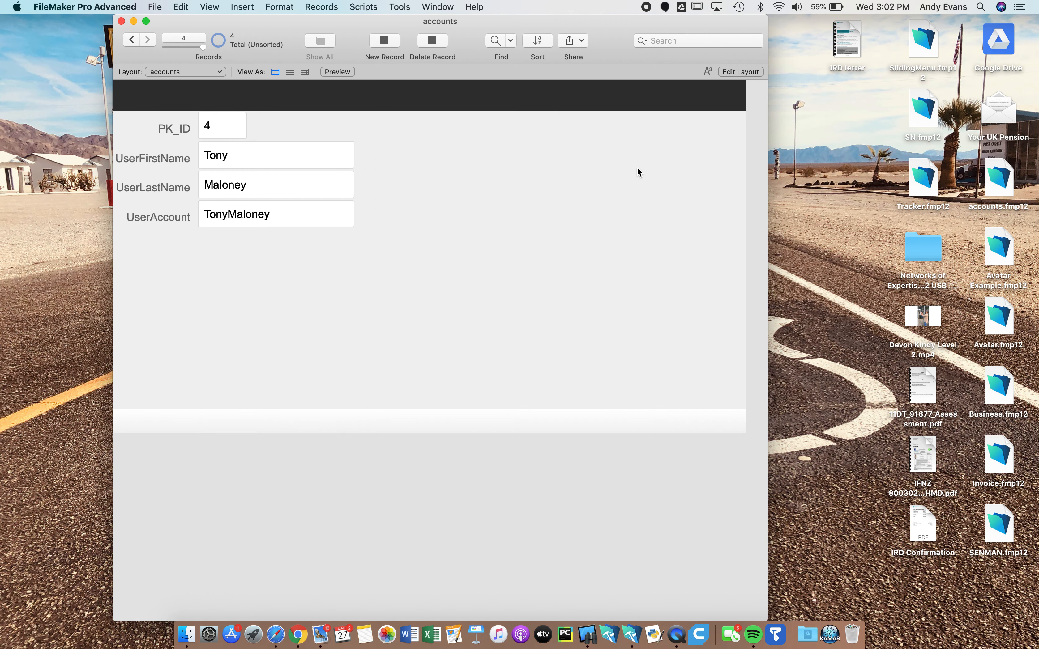
left_click(121, 21)
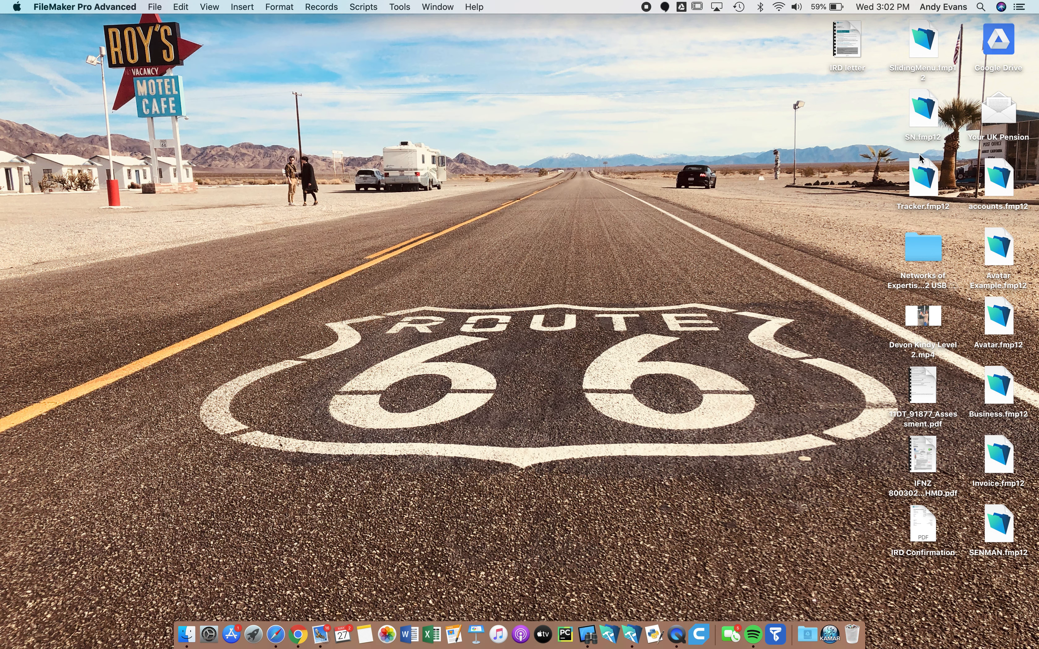
Reopen accounts.fmp12 and sign in with a Data Entry Only account name and password
double_click(986, 184)
left_click_drag(540, 209, 457, 209)
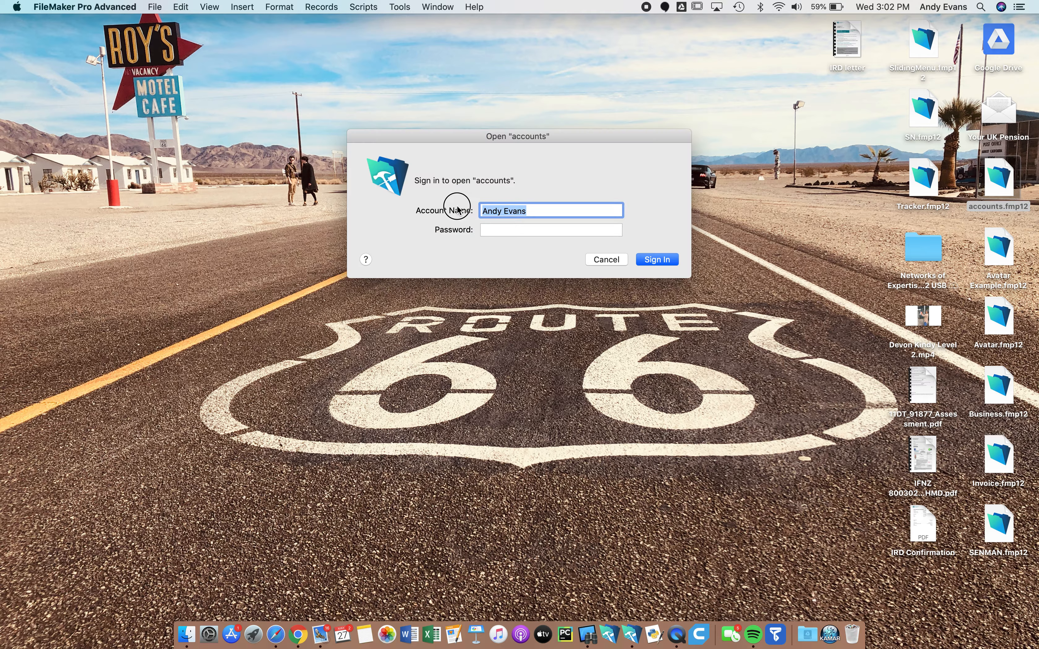
type("joe")
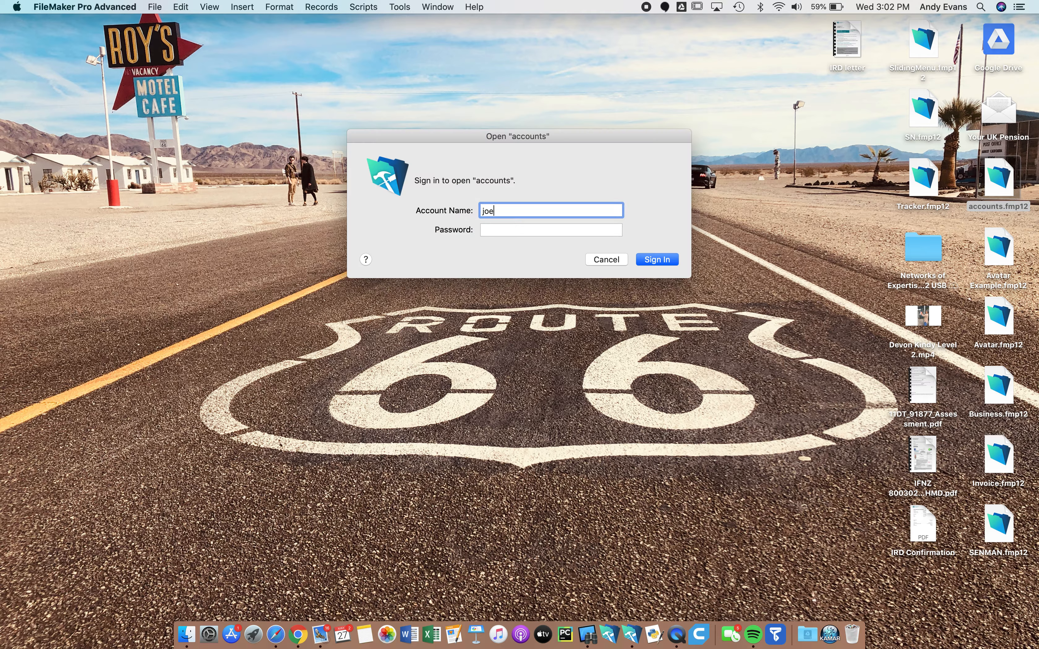
type("bloggs")
left_click(497, 228)
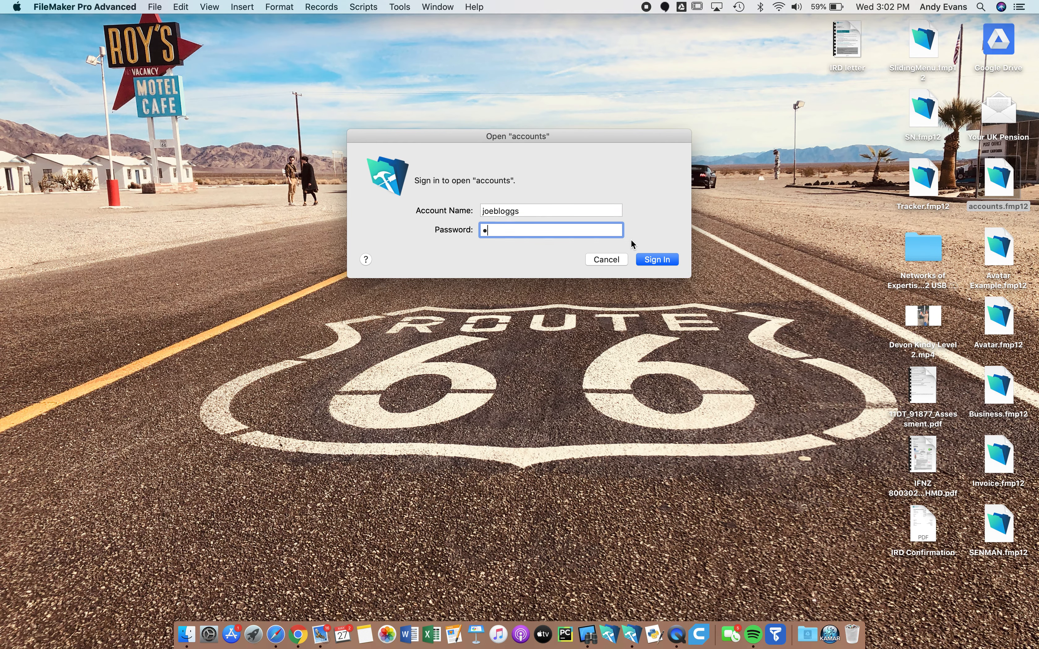
left_click(657, 259)
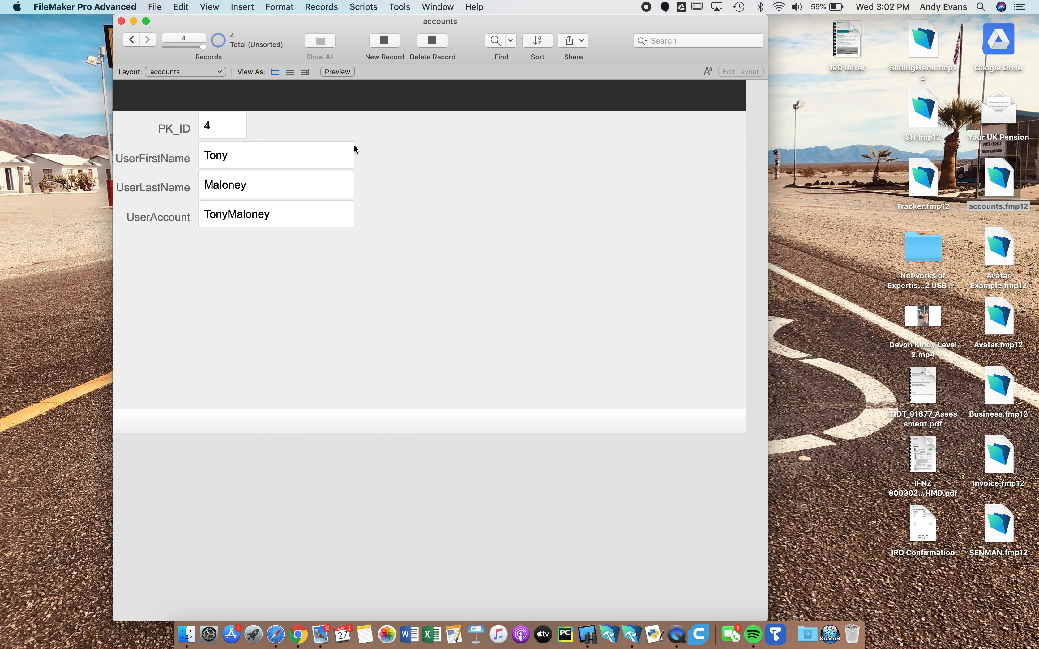
Browse back and forth through the four account records
left_click(132, 39)
left_click(132, 40)
left_click(132, 40)
left_click(146, 40)
left_click(146, 40)
left_click(146, 40)
left_click(132, 39)
left_click(133, 40)
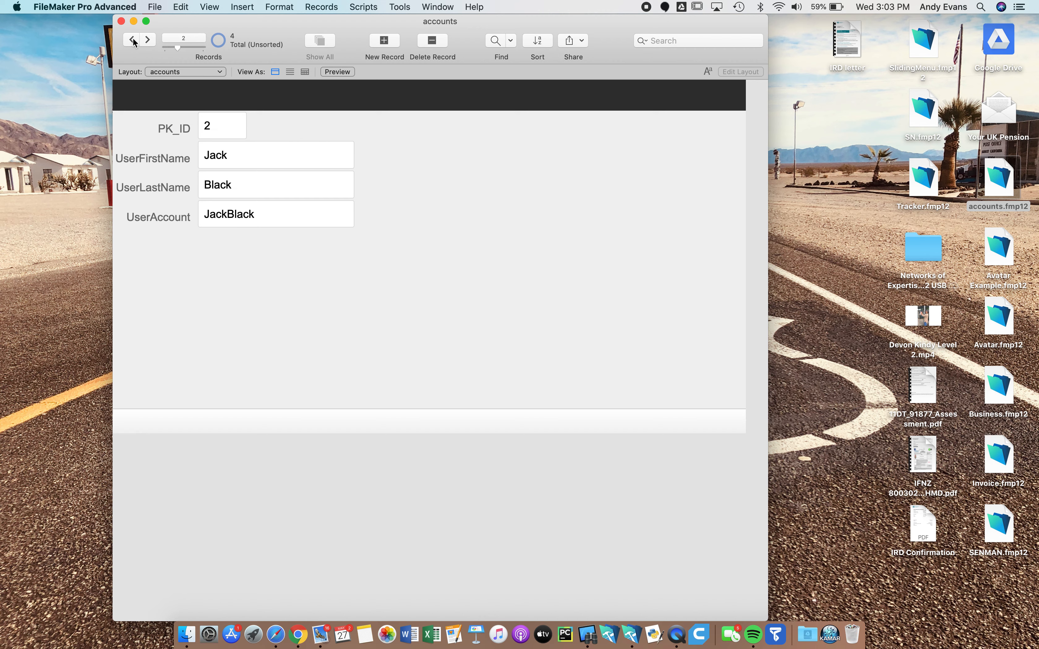
left_click(133, 40)
left_click(148, 40)
left_click(148, 40)
left_click(148, 40)
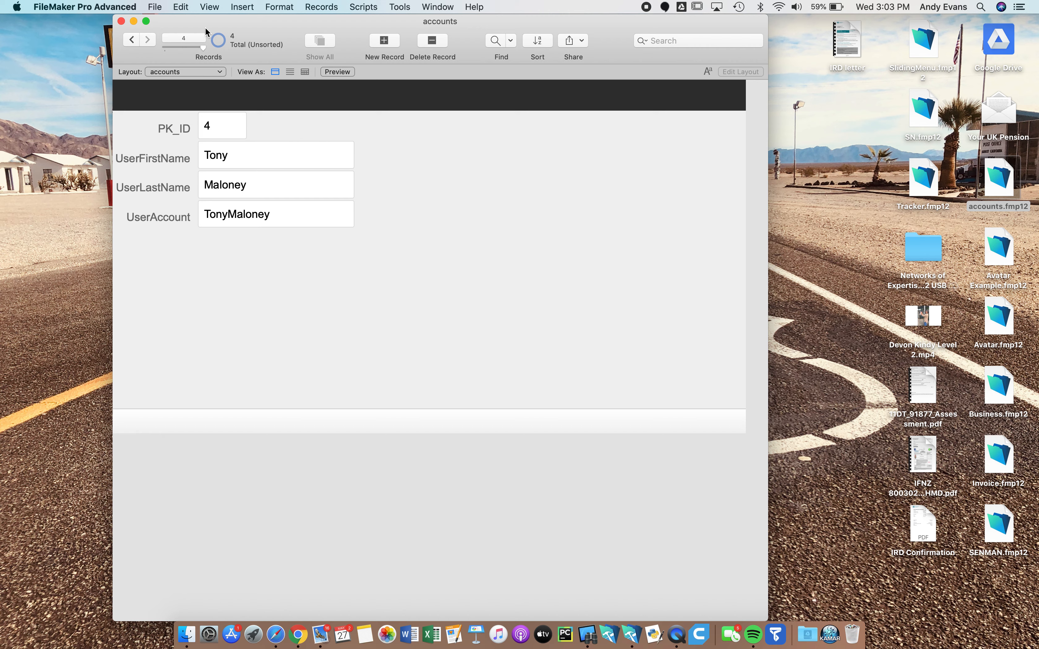
left_click(156, 7)
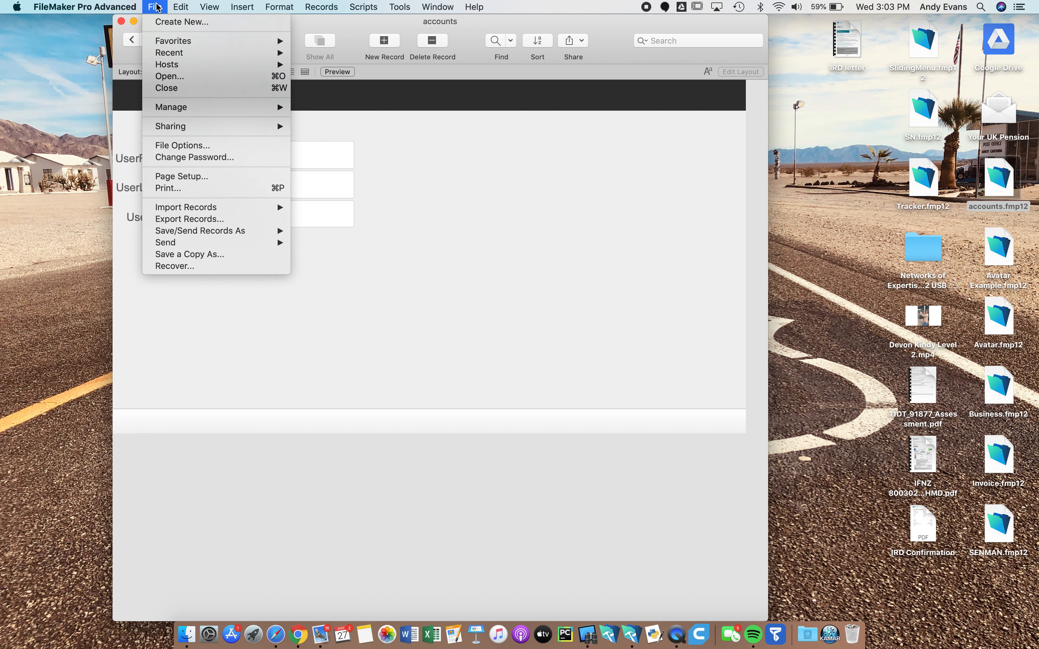
mouse_move(197, 114)
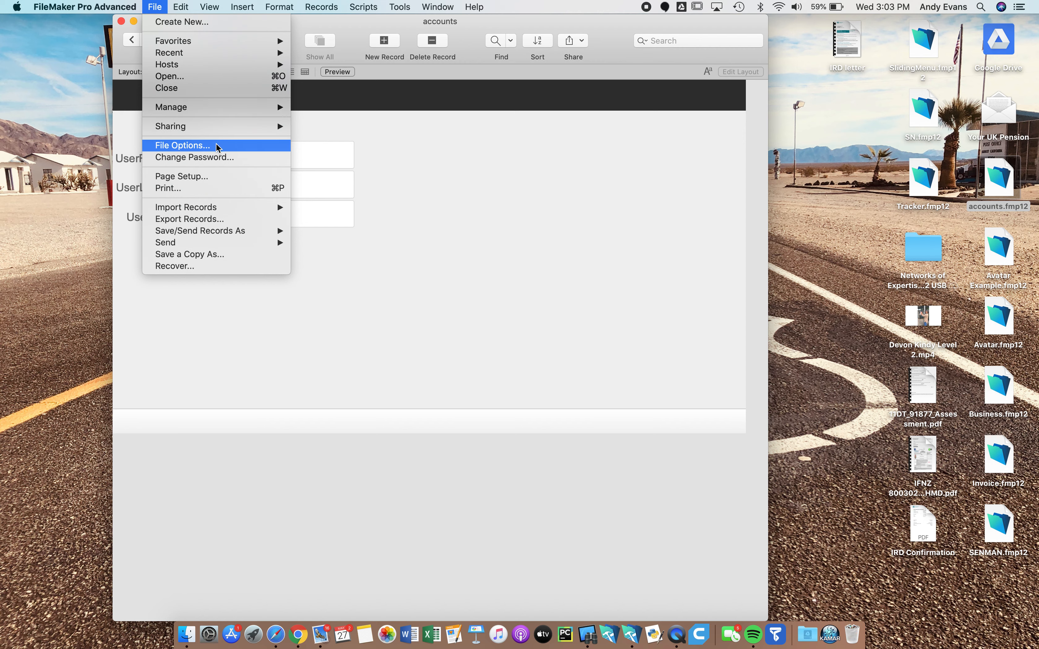
left_click(215, 163)
left_click(220, 146)
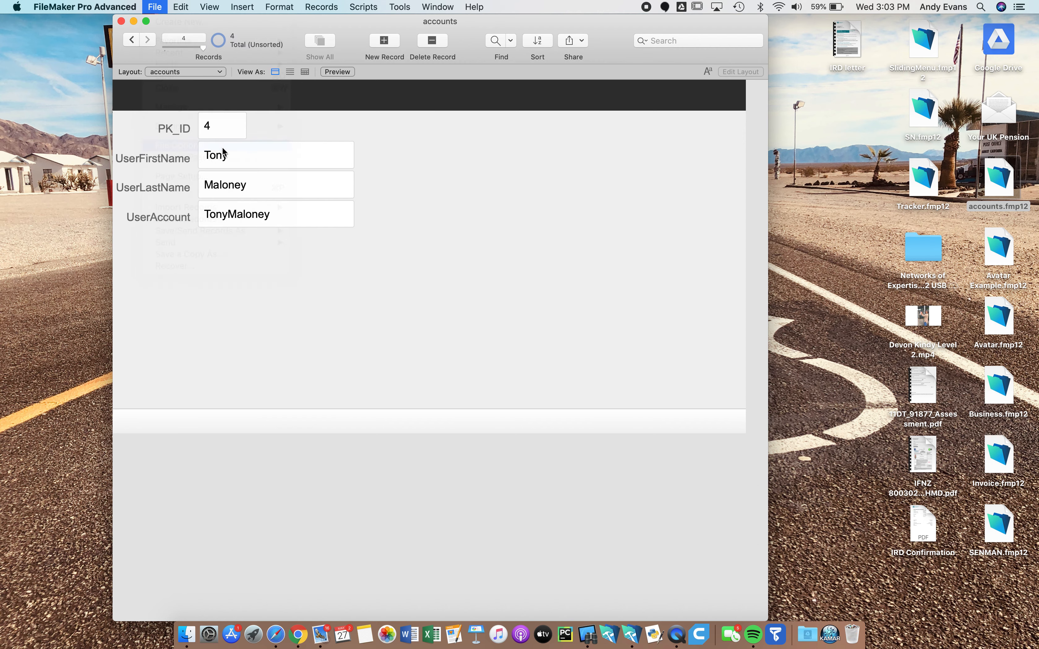
left_click(579, 353)
left_click(259, 157)
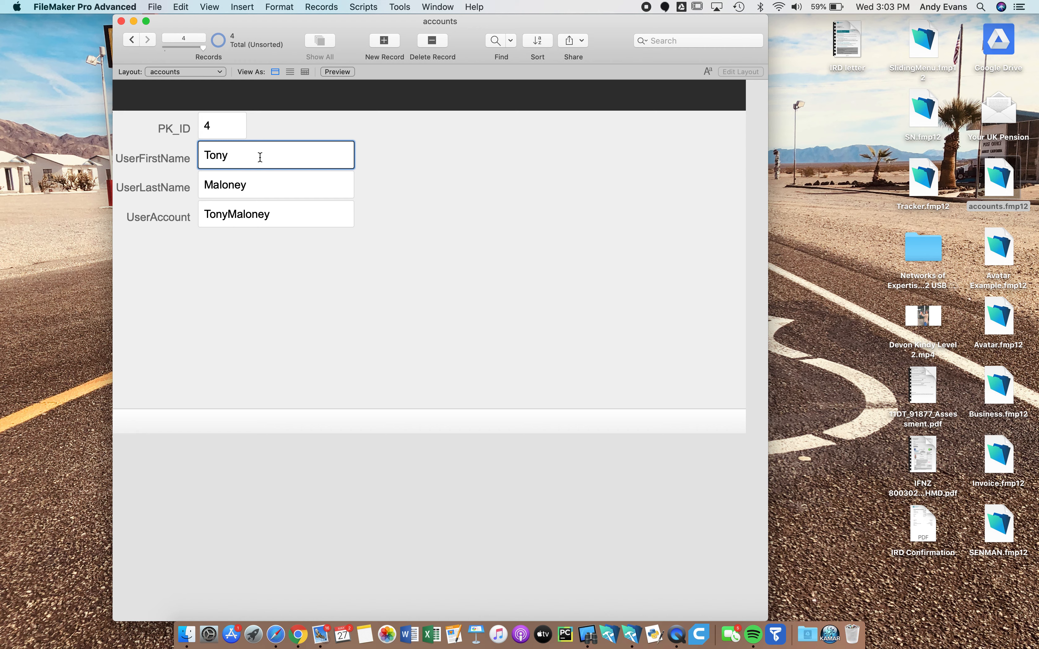
key("BackSpace")
key("BackSpace")
key("BackSpace")
type("ny")
left_click(299, 265)
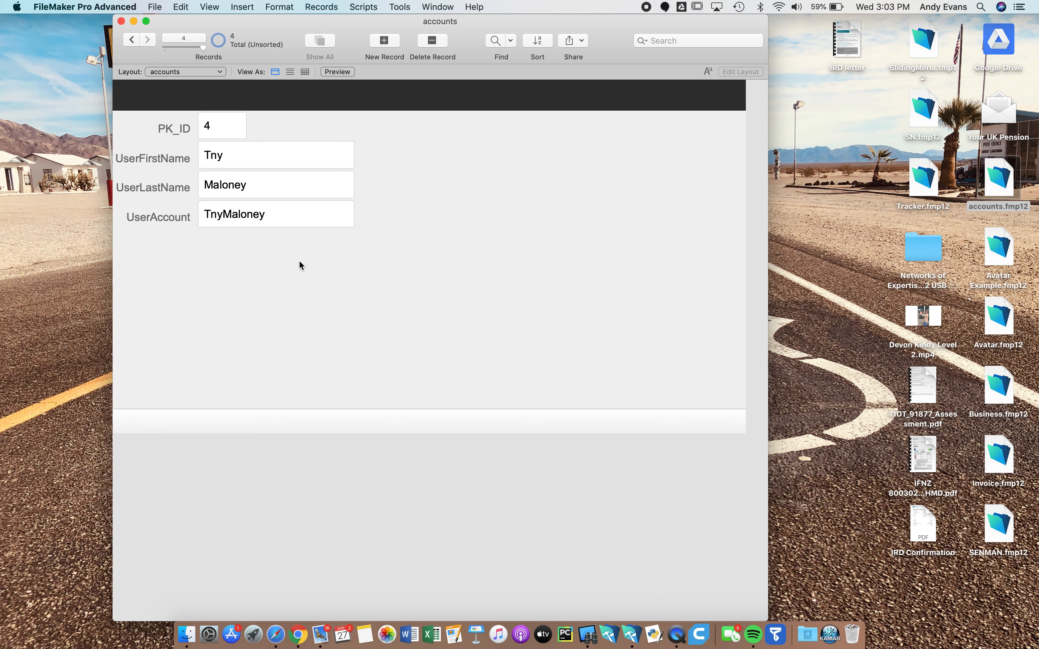
left_click(240, 158)
key("BackSpace")
key("BackSpace")
type("ony")
left_click(307, 266)
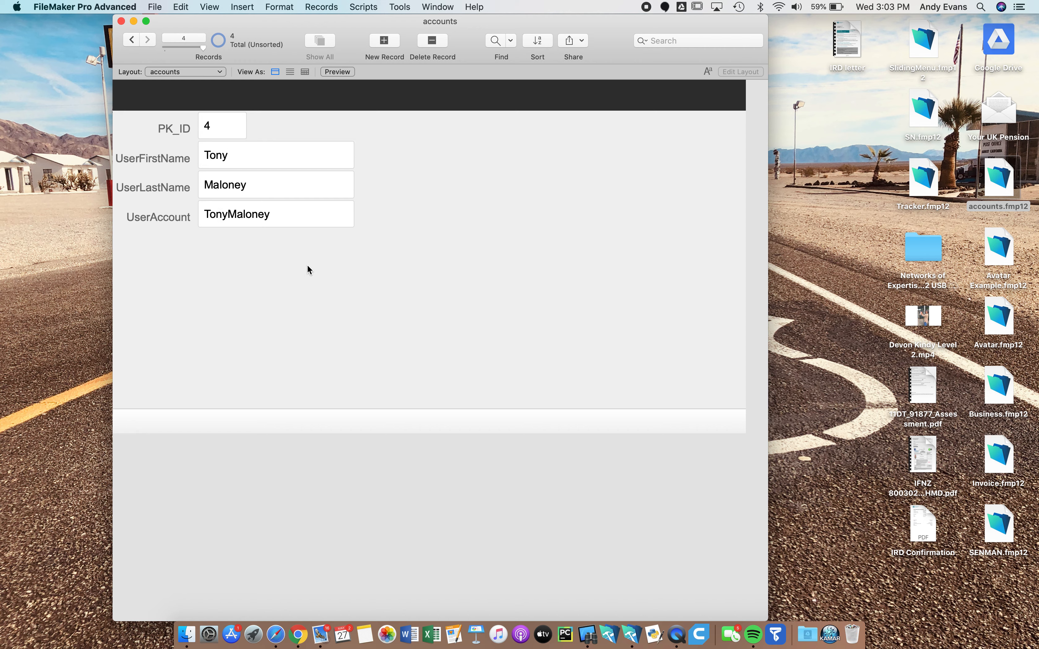